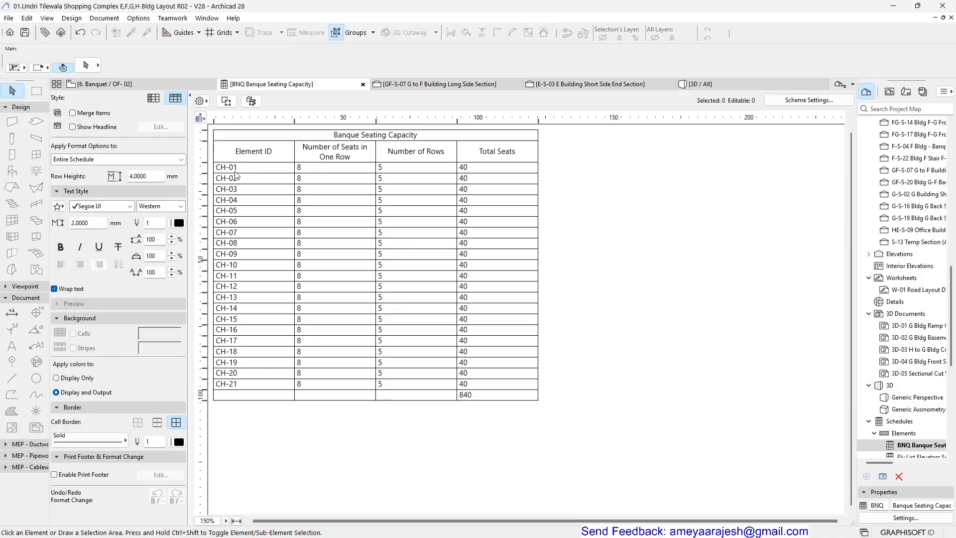
- Compare a seating block on the 6. Banquet floor plan with its row and seat counts in the Banque Seating Capacity schedule
click(102, 84)
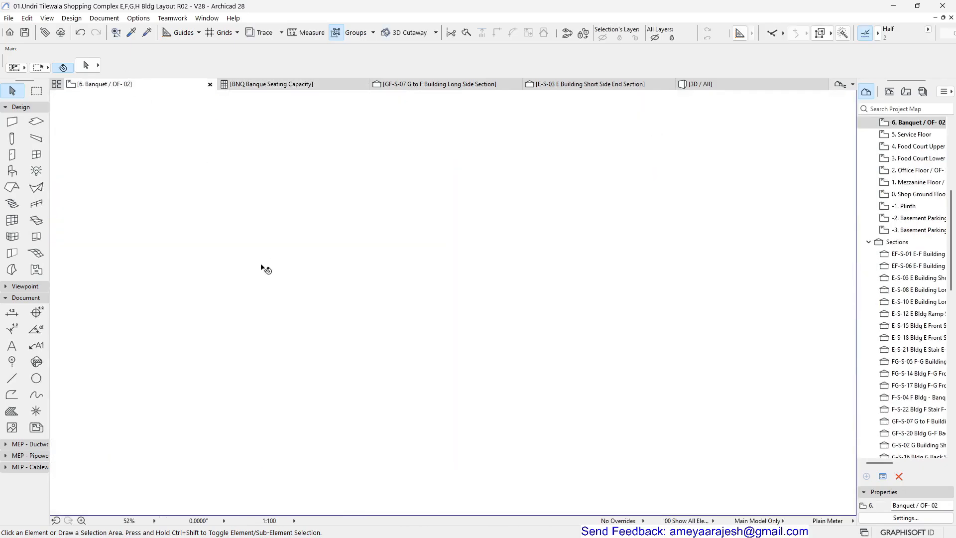
click(245, 359)
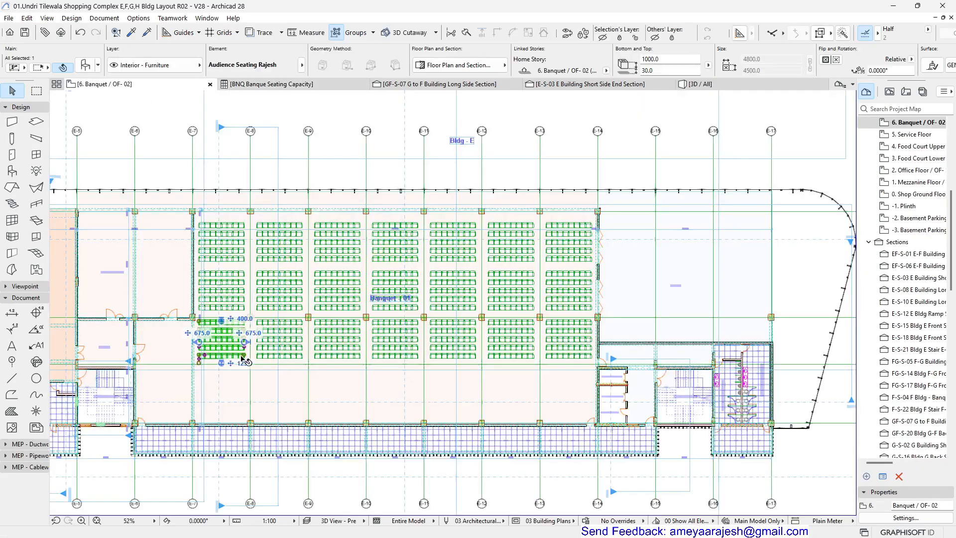
scroll(204, 347, up, 5)
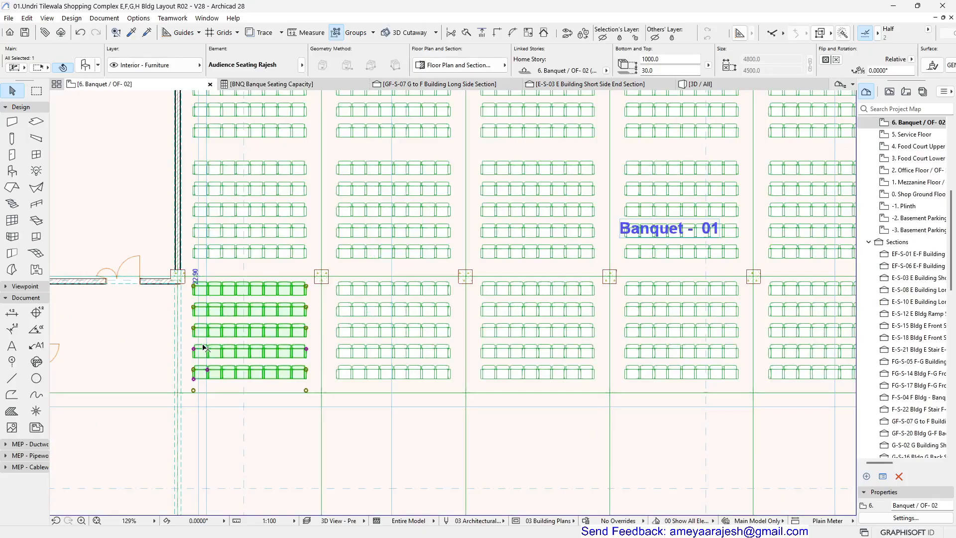
mouse_move(204, 348)
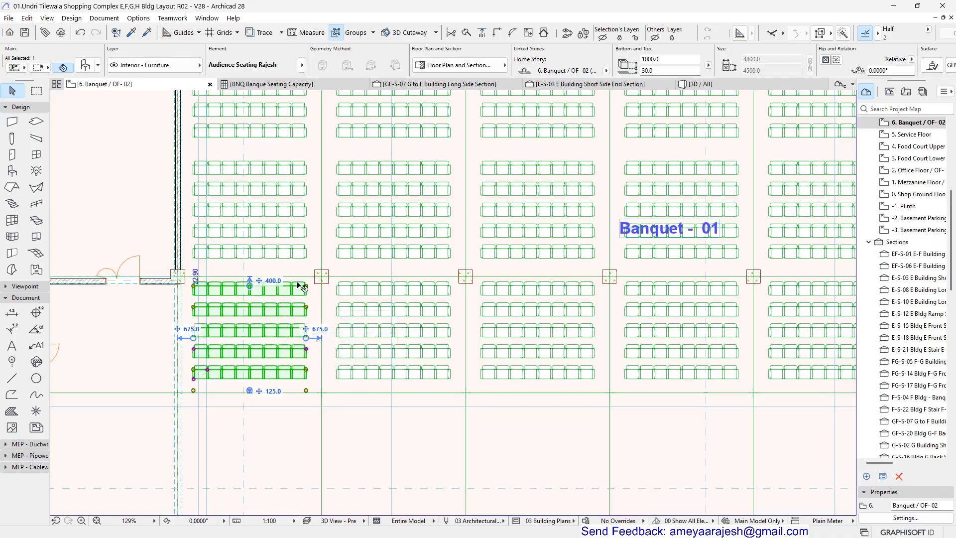
click(267, 86)
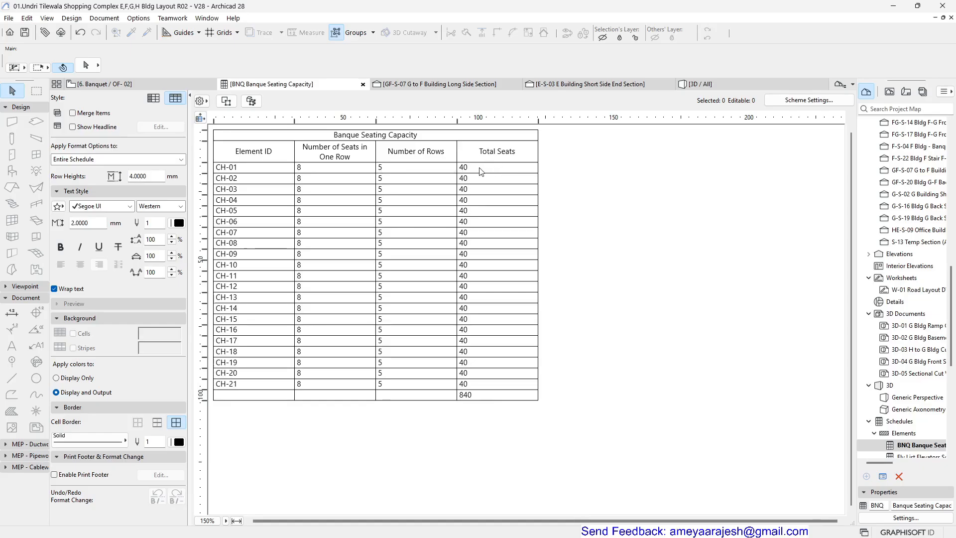
click(133, 85)
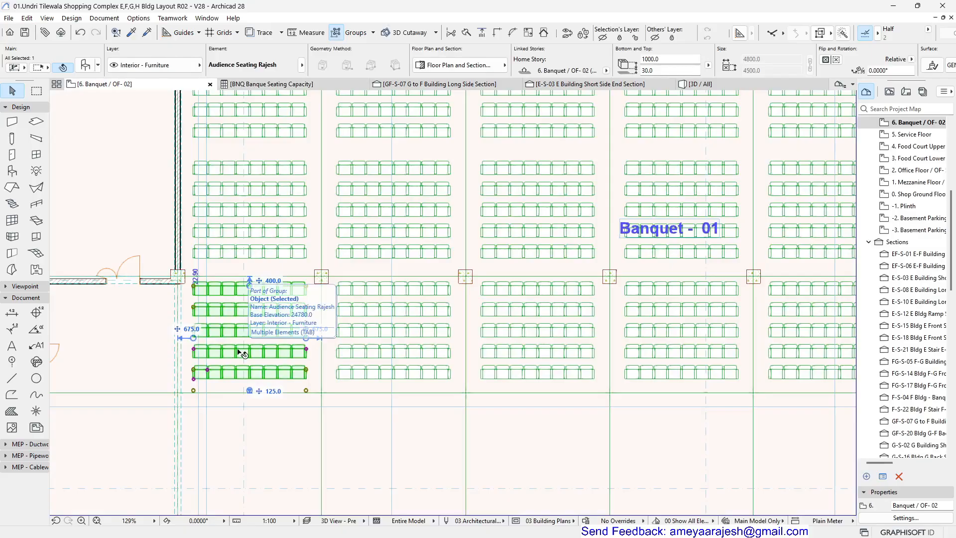
- Switch to the untitled project and open the seats layout settings of the default Audience Seating object
mouse_move(617, 536)
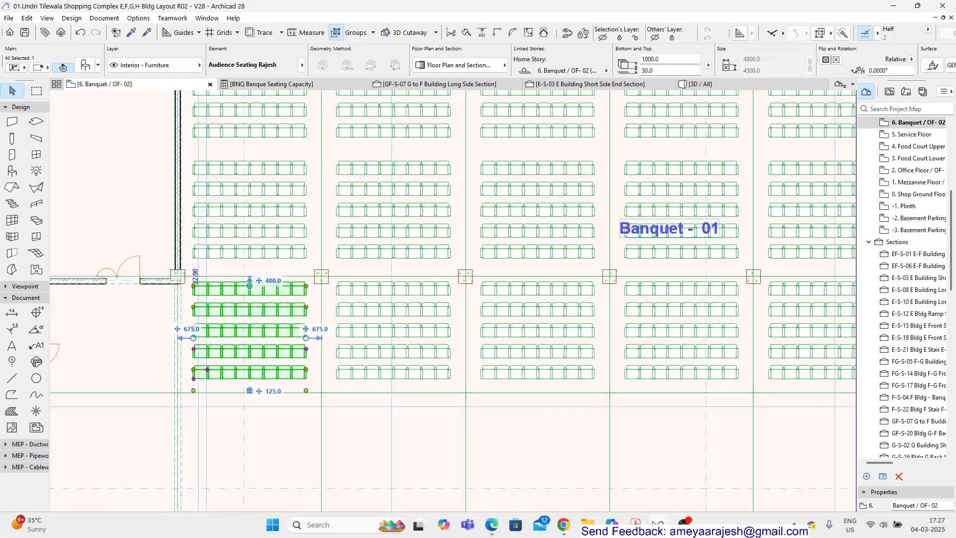
mouse_move(657, 523)
click(747, 453)
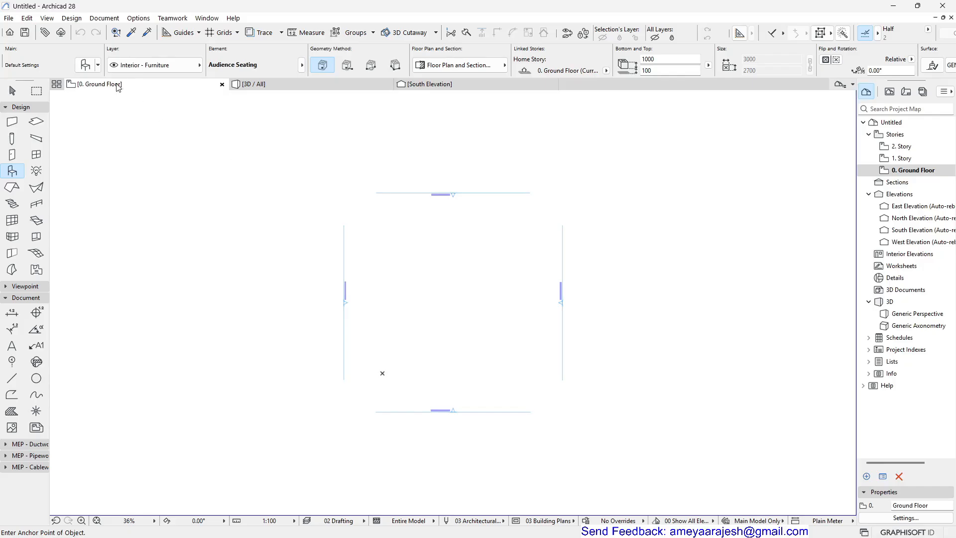
click(85, 65)
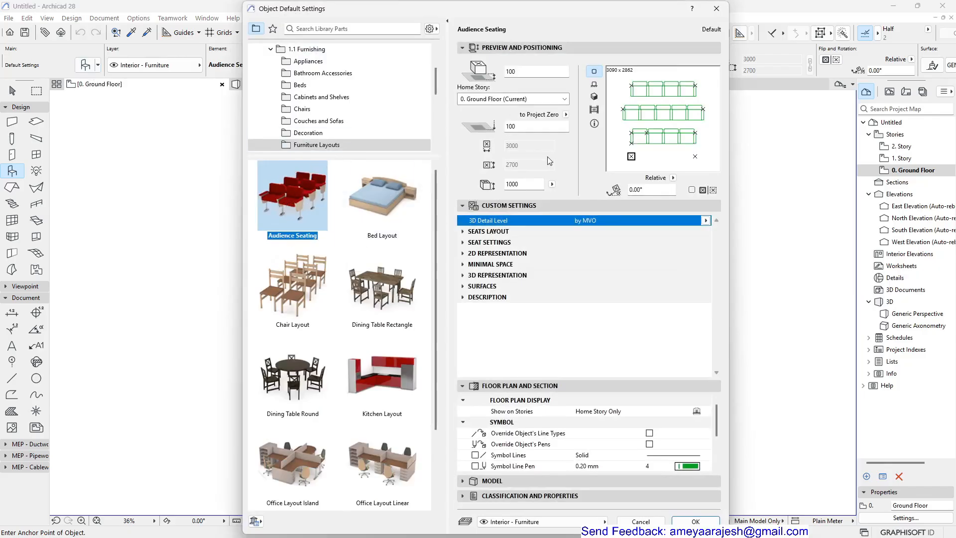
click(464, 232)
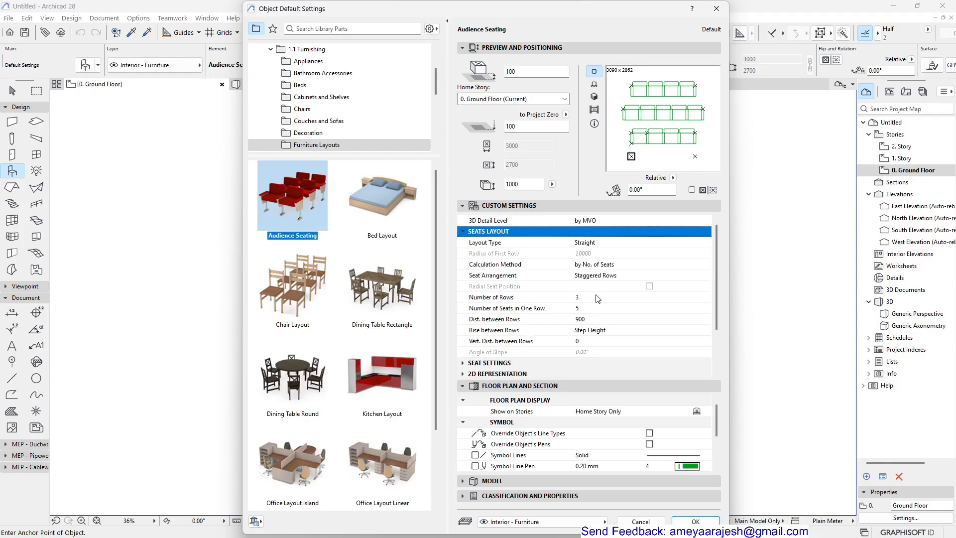
- Try the Even Rows seat arrangement in the preview, then return it to Staggered Rows
click(611, 279)
click(706, 275)
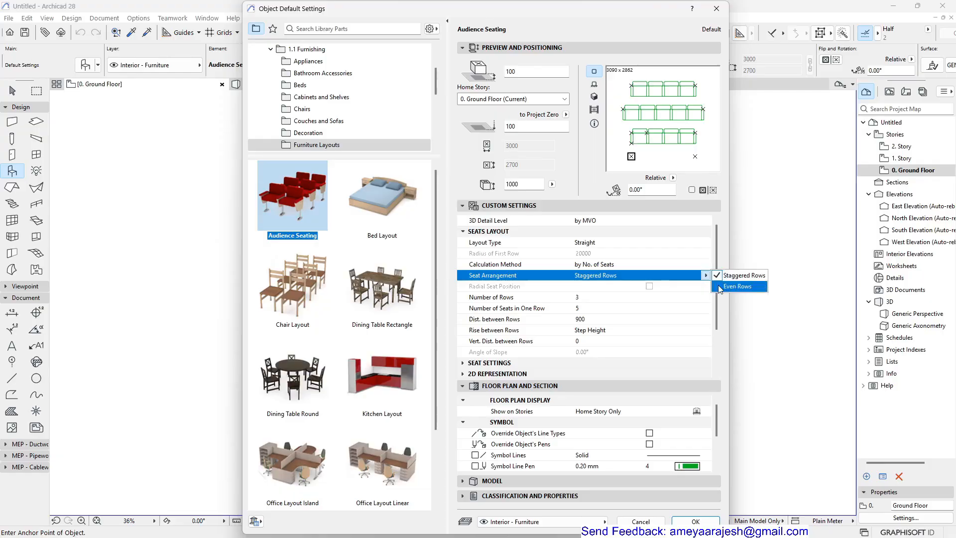
click(718, 286)
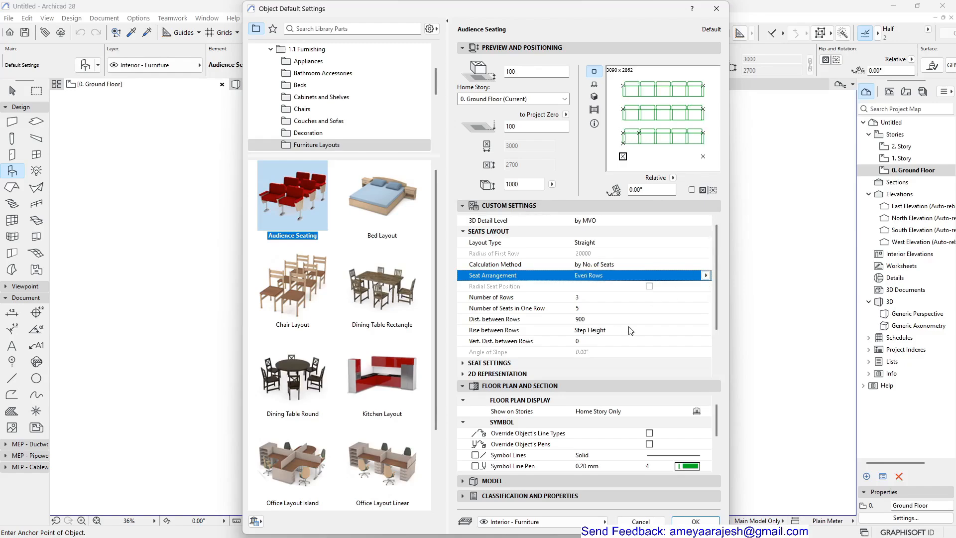
click(705, 275)
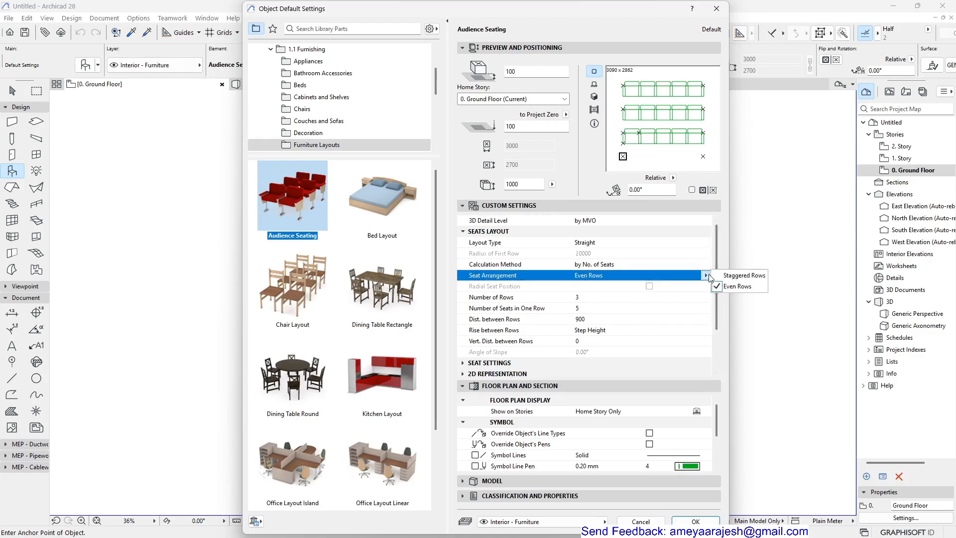
click(732, 277)
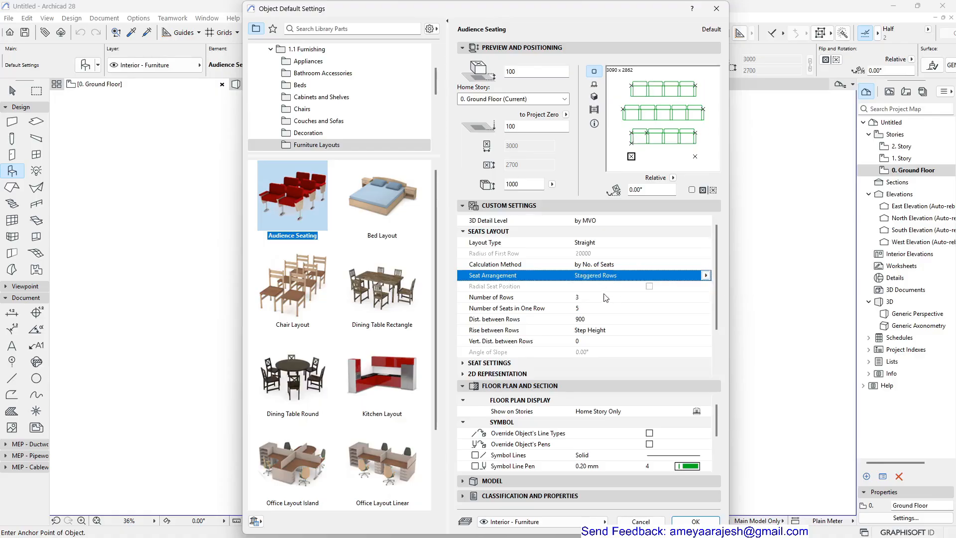
- Set the seat arrangement to Even Rows and place the Audience Seating object at the project origin on the ground floor
click(707, 276)
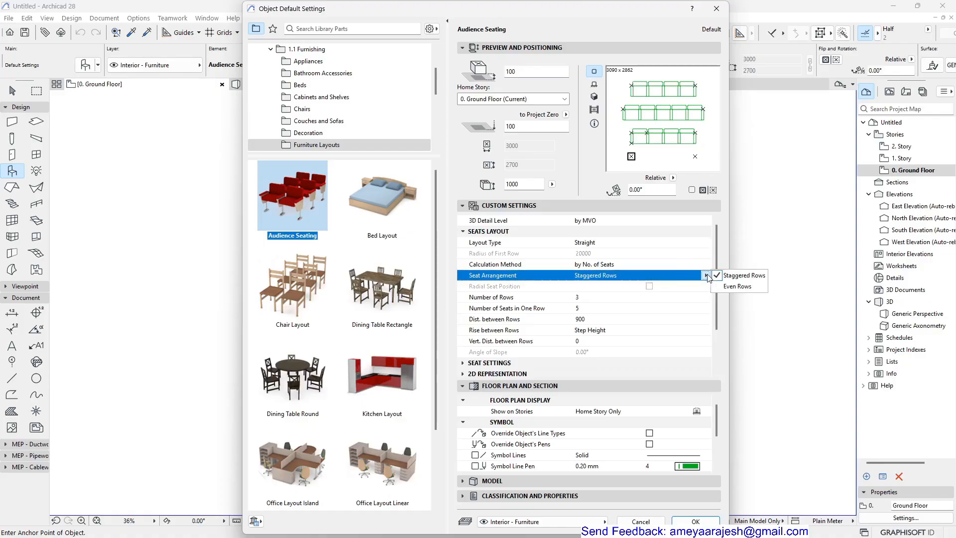
click(747, 287)
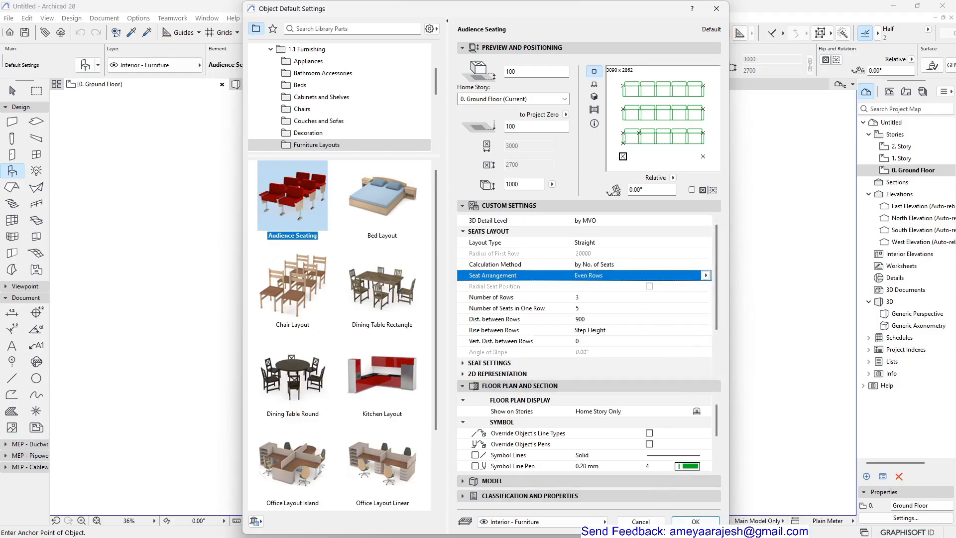
click(696, 521)
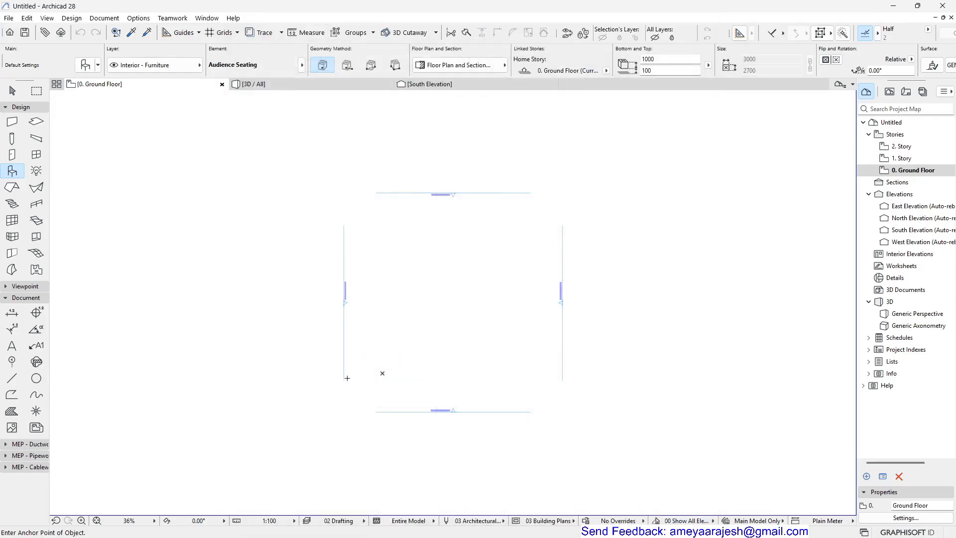
click(383, 372)
scroll(382, 385, up, 5)
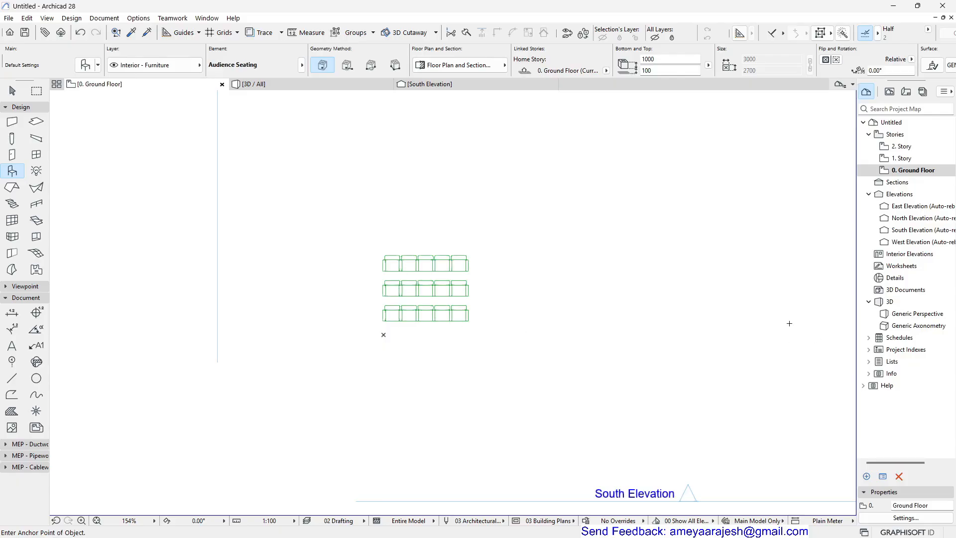
- Create a new element schedule scheme with ID CH and the name Seating Calculations
click(869, 337)
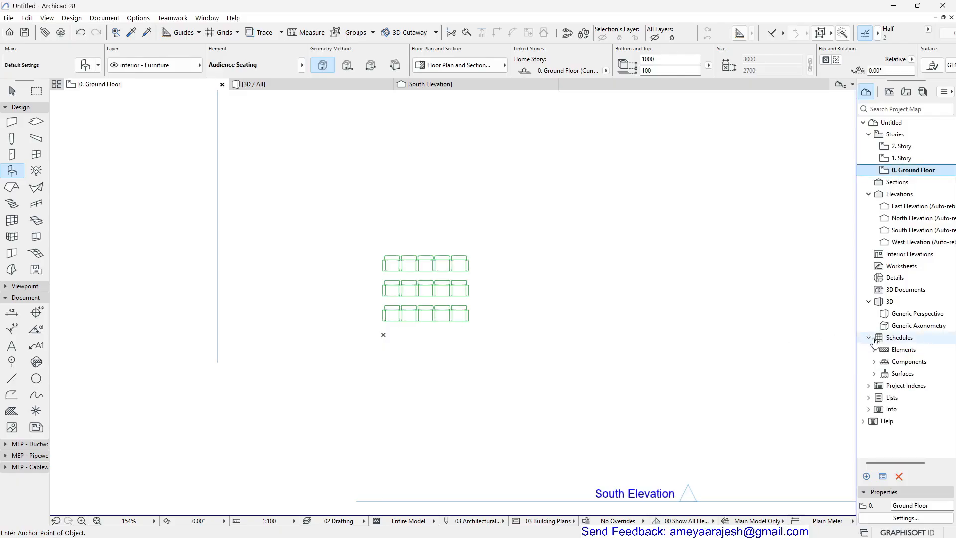
click(875, 349)
right_click(891, 350)
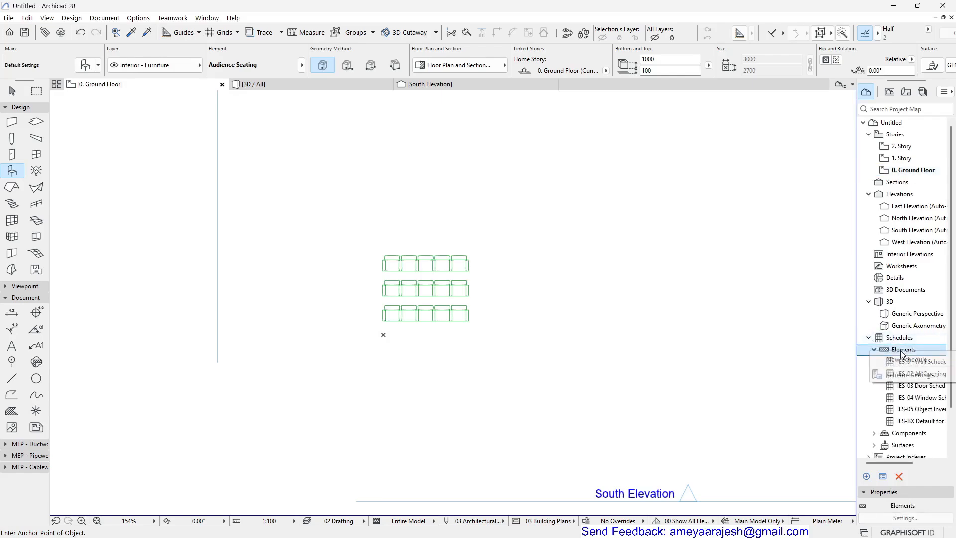
click(901, 372)
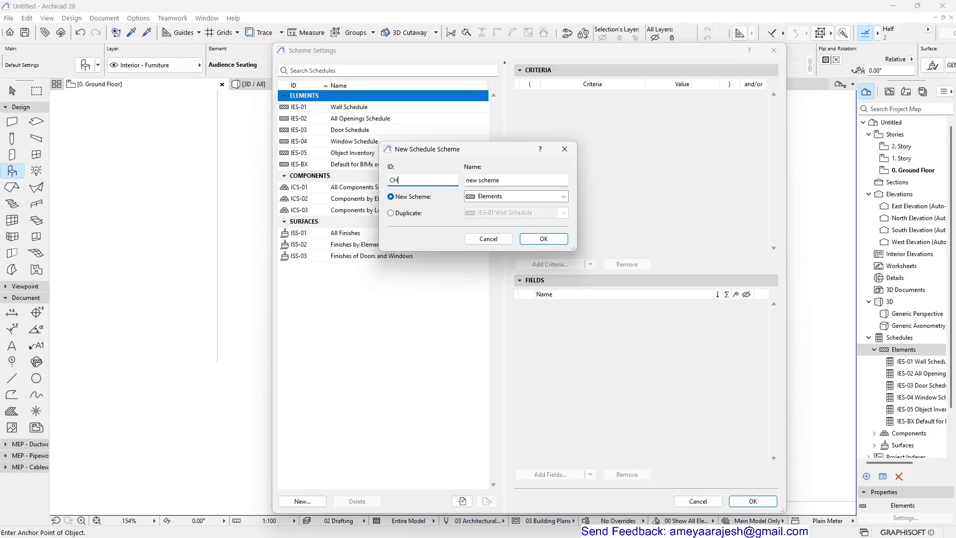
drag(525, 182, 468, 189)
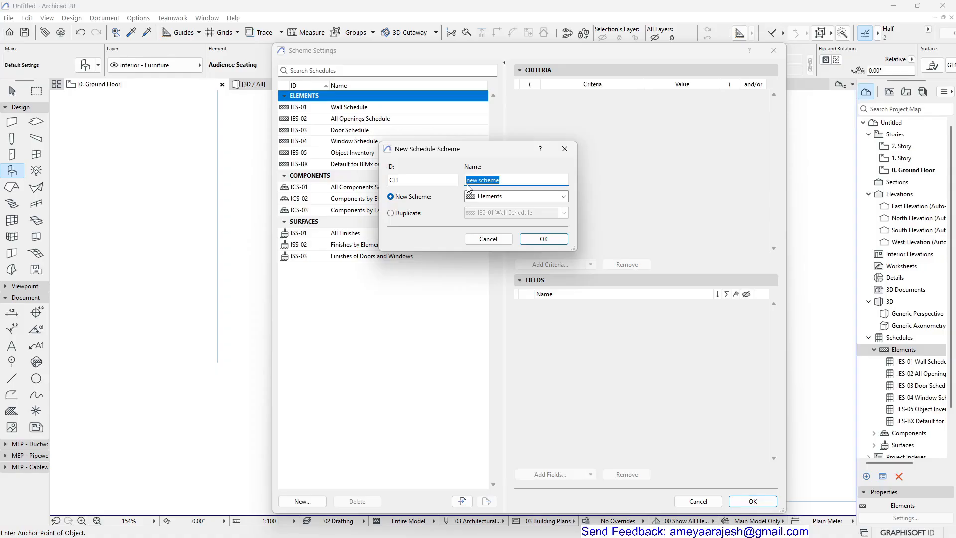
text(Seating Calculations)
click(544, 239)
- Set the scheme's Element Type criterion to Object
click(649, 96)
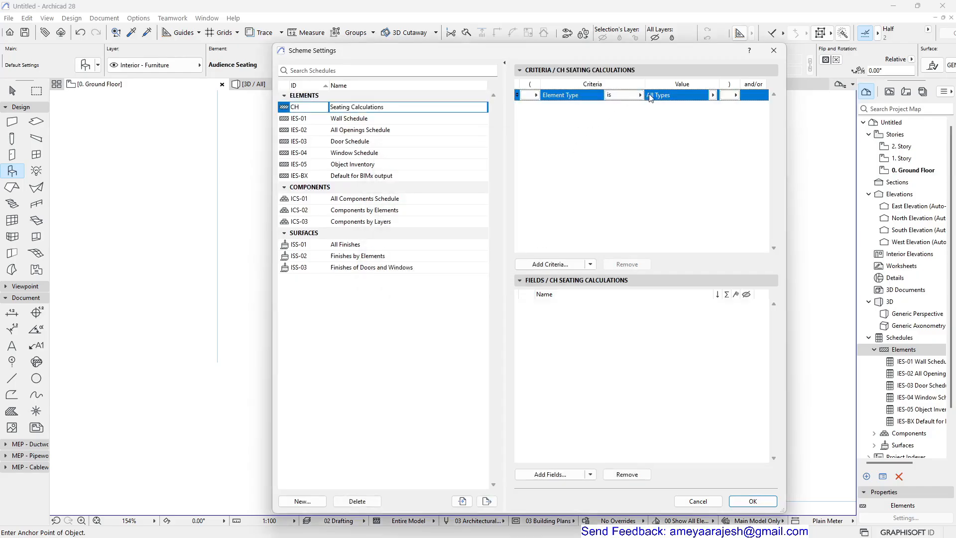
click(712, 95)
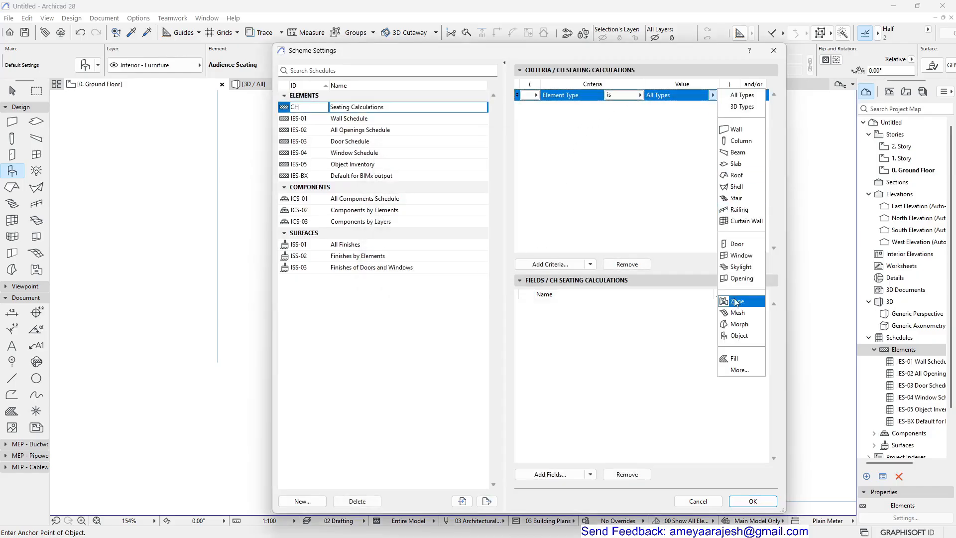
click(739, 336)
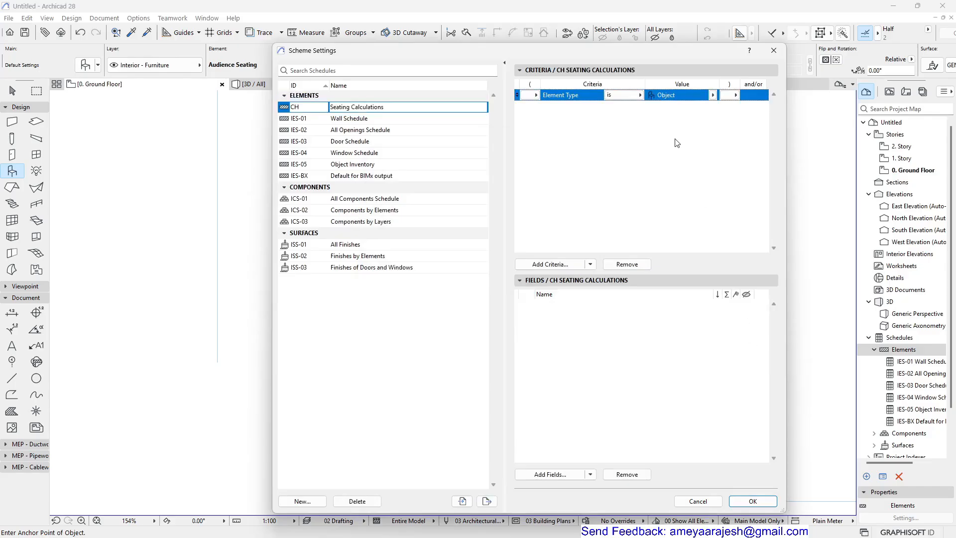
click(591, 264)
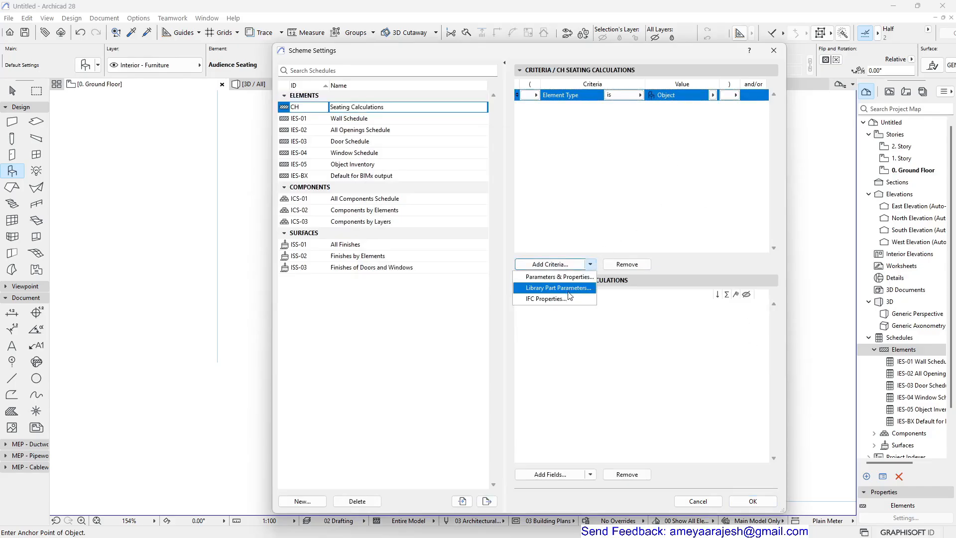
click(569, 293)
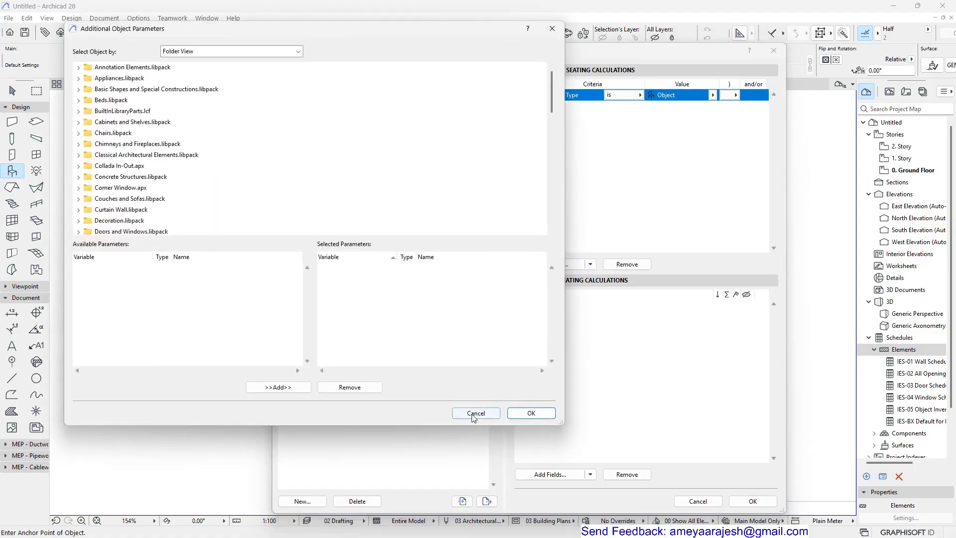
click(475, 413)
- Add a Library Part Name criterion that contains Audience Seating
click(590, 264)
click(518, 273)
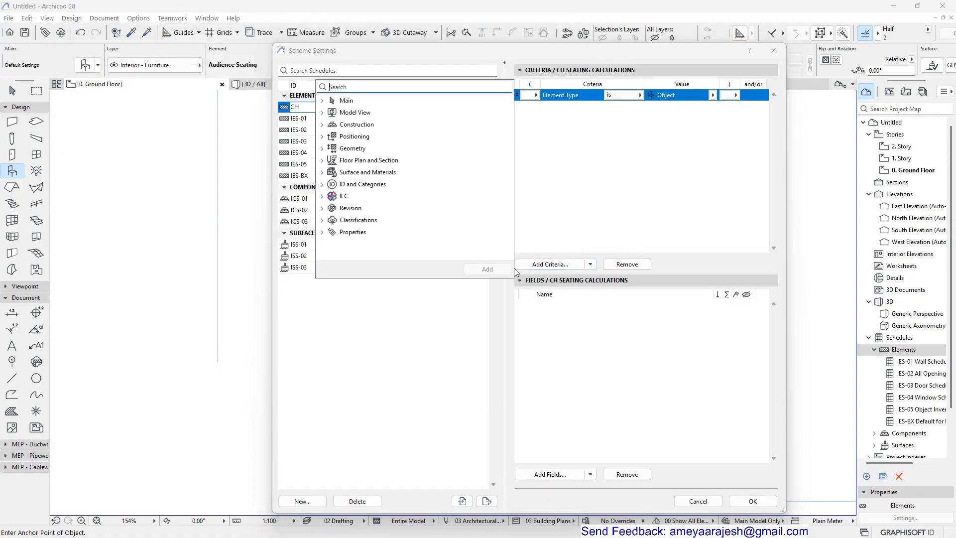
click(324, 188)
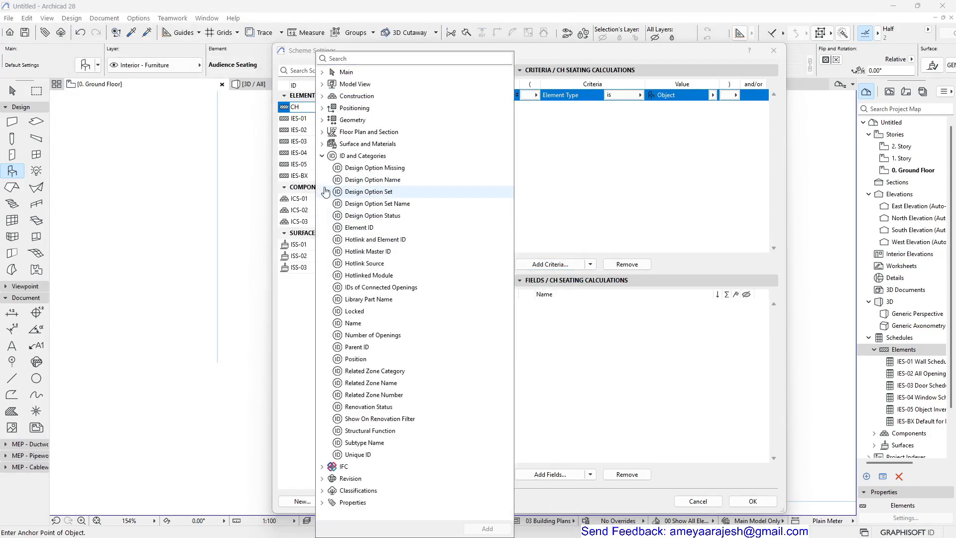
click(369, 299)
click(487, 528)
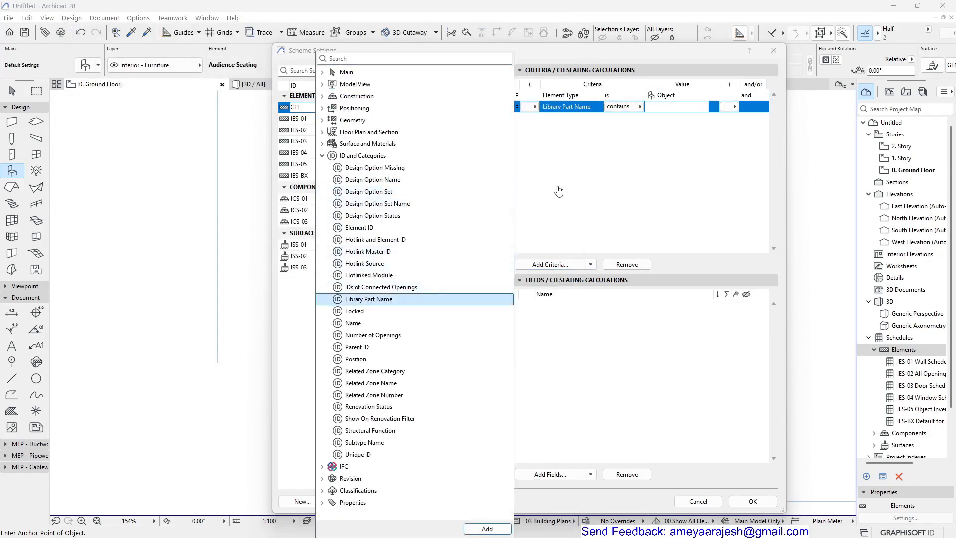
click(656, 108)
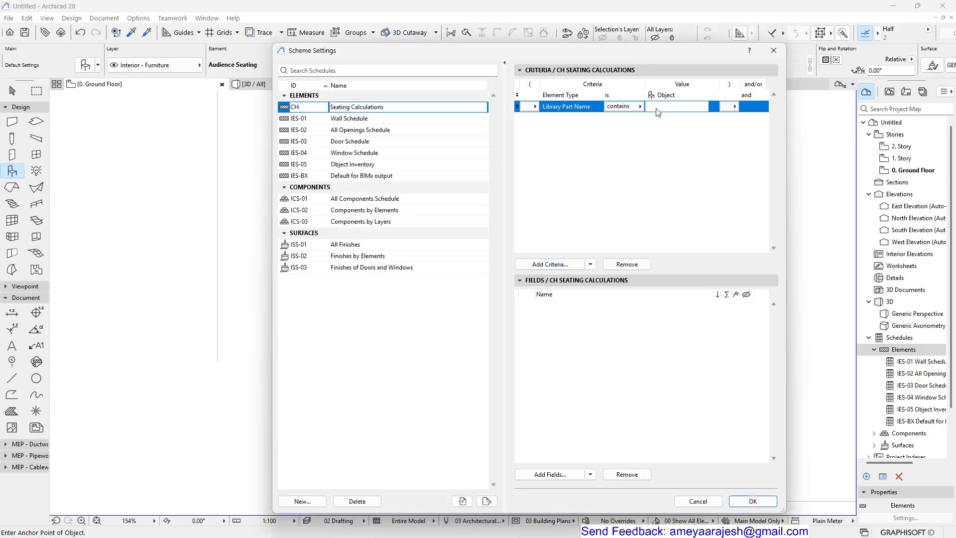
text(Audience Seating)
- Find the Element ID parameter and add it as a field of the Seating Calculations scheme
click(579, 475)
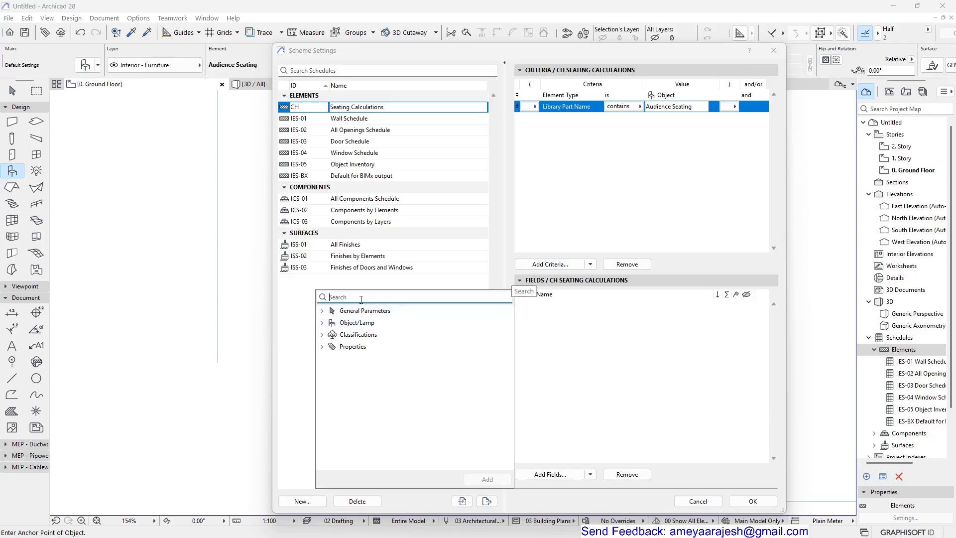
text(ele)
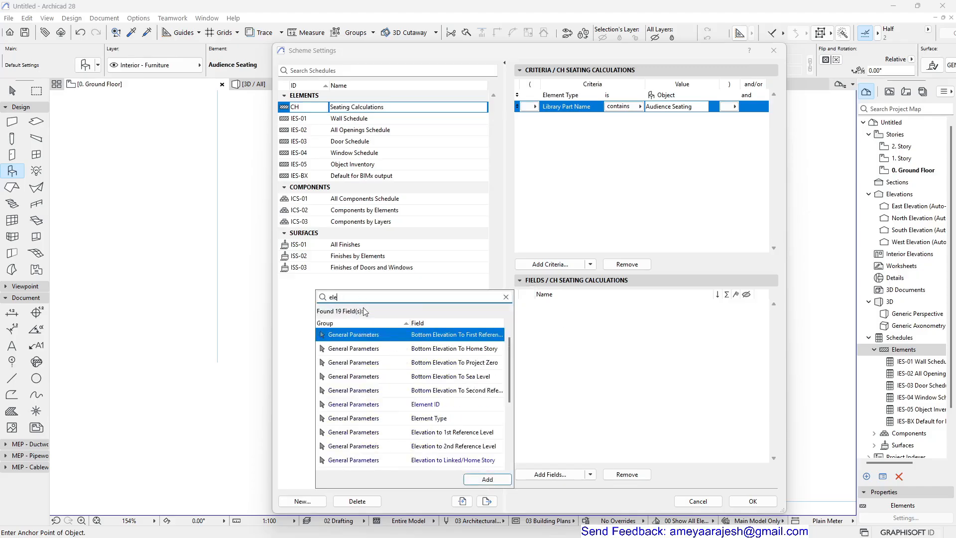
double_click(408, 405)
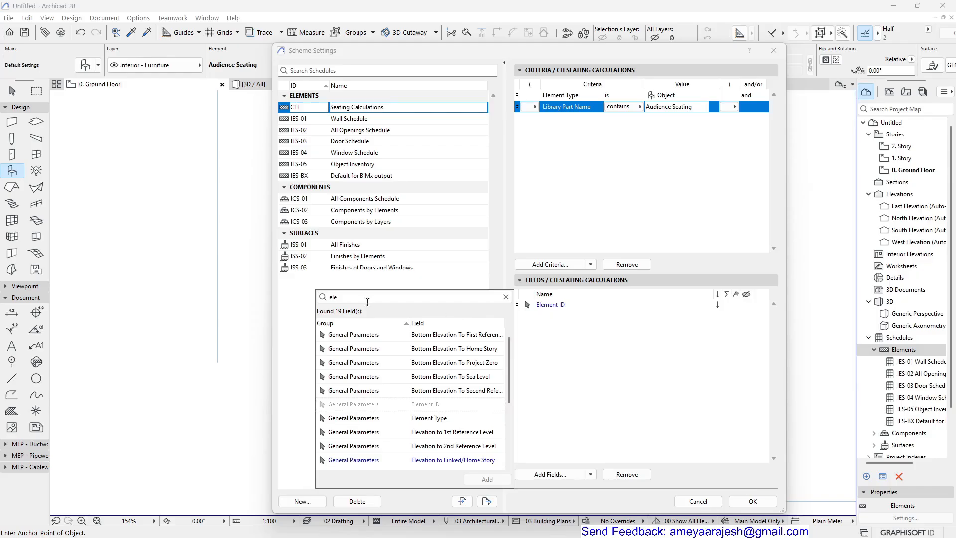
- Open the additional object parameters for the scheme fields and select Audience Seating.gsm from the Furniture Layouts library
click(590, 474)
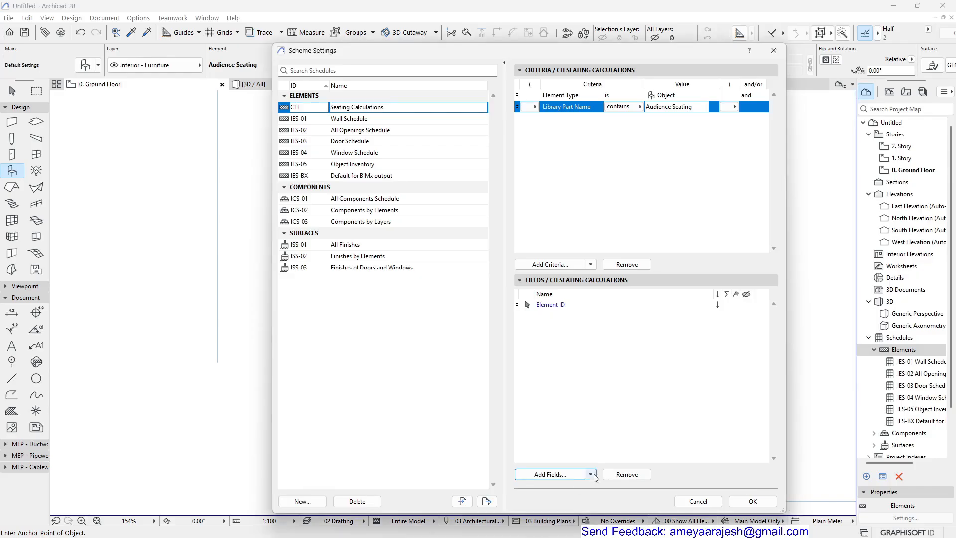
click(590, 474)
click(563, 498)
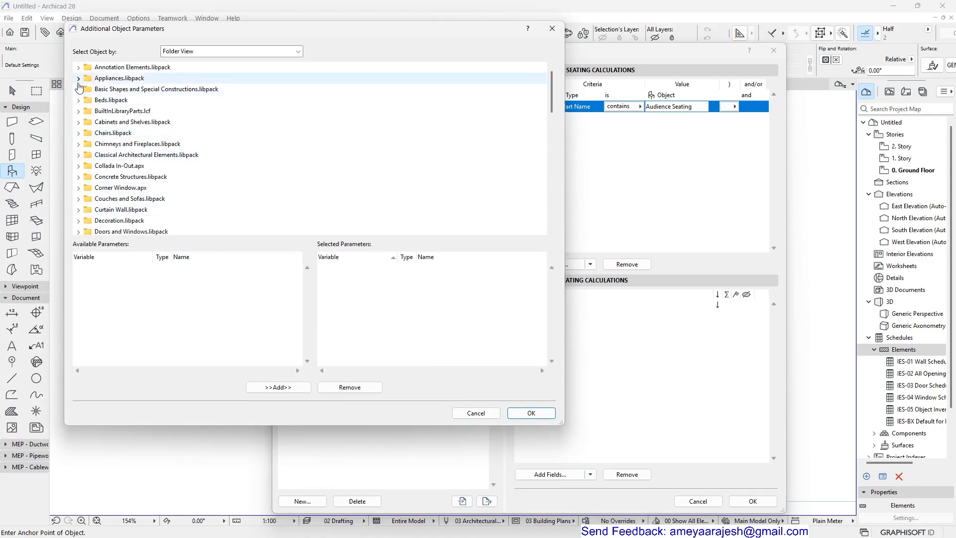
scroll(79, 88, down, 1)
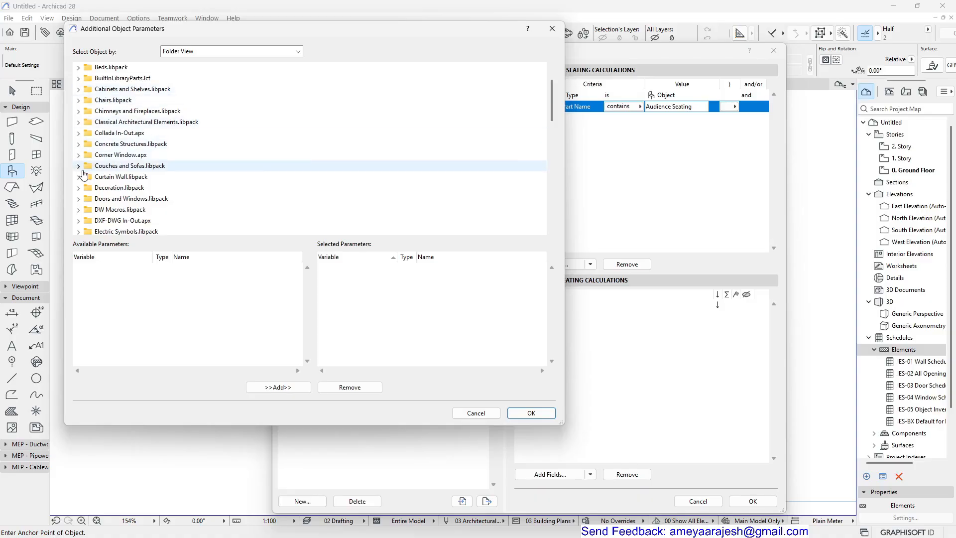
scroll(84, 174, down, 1)
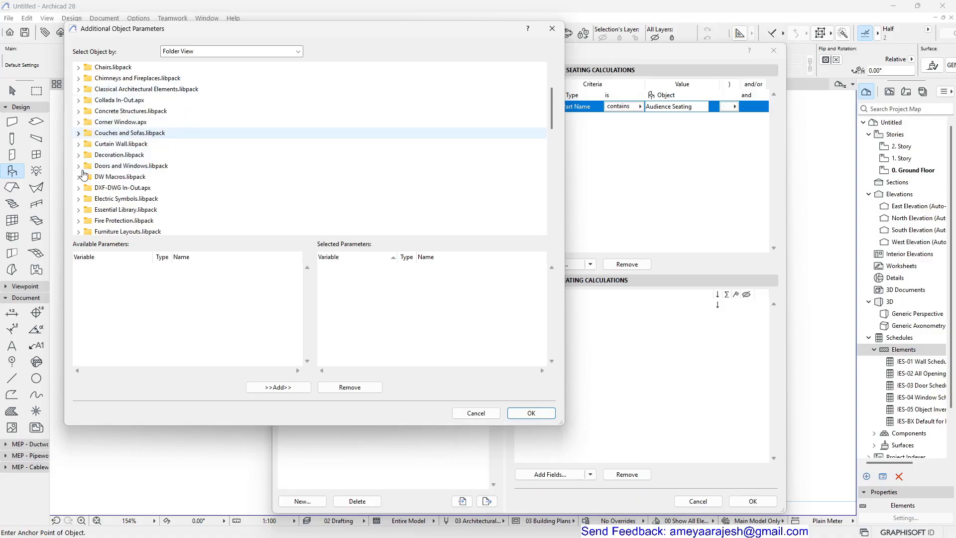
scroll(85, 194, down, 1)
click(78, 198)
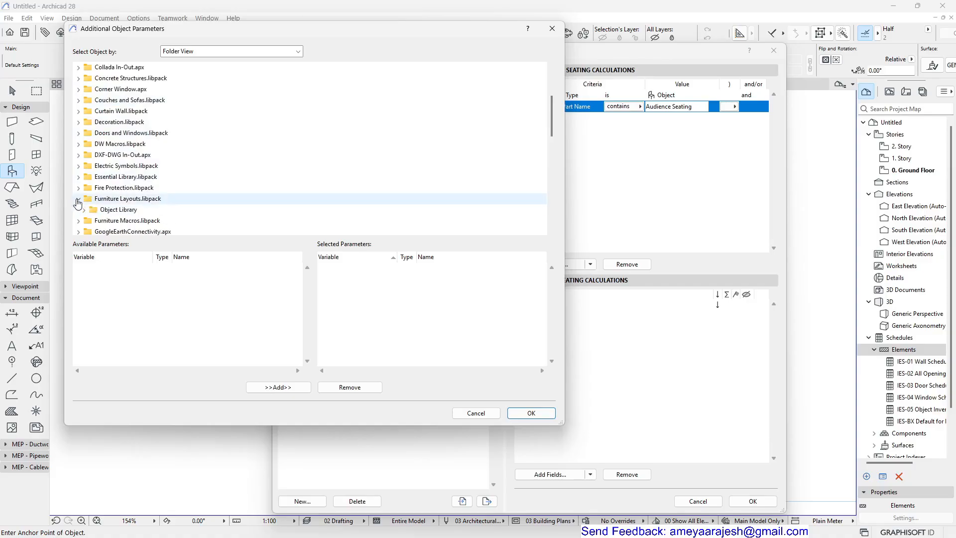
click(84, 209)
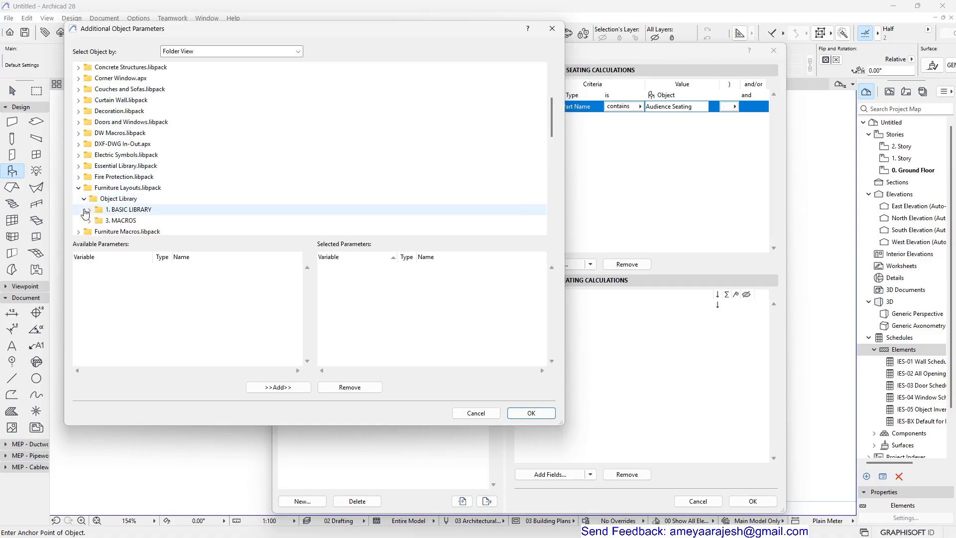
click(91, 210)
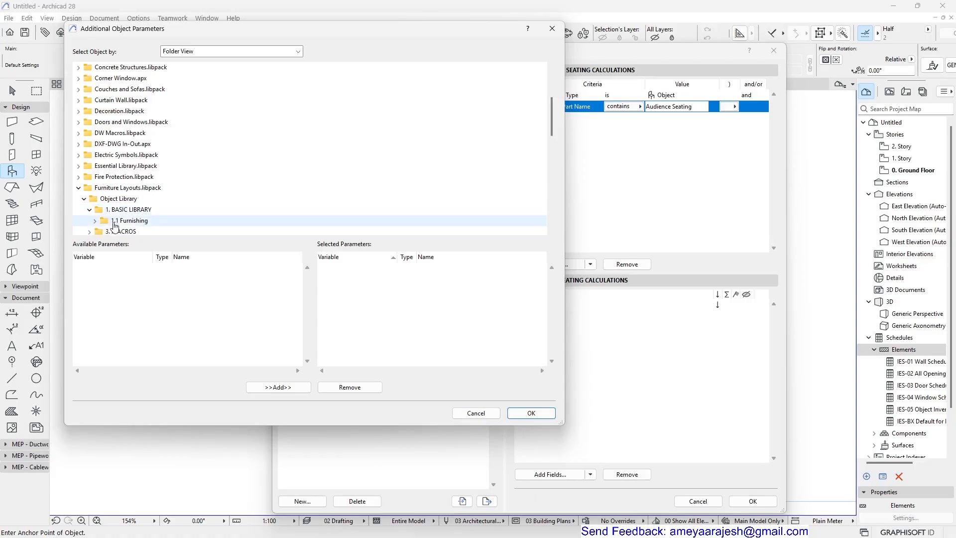
click(95, 221)
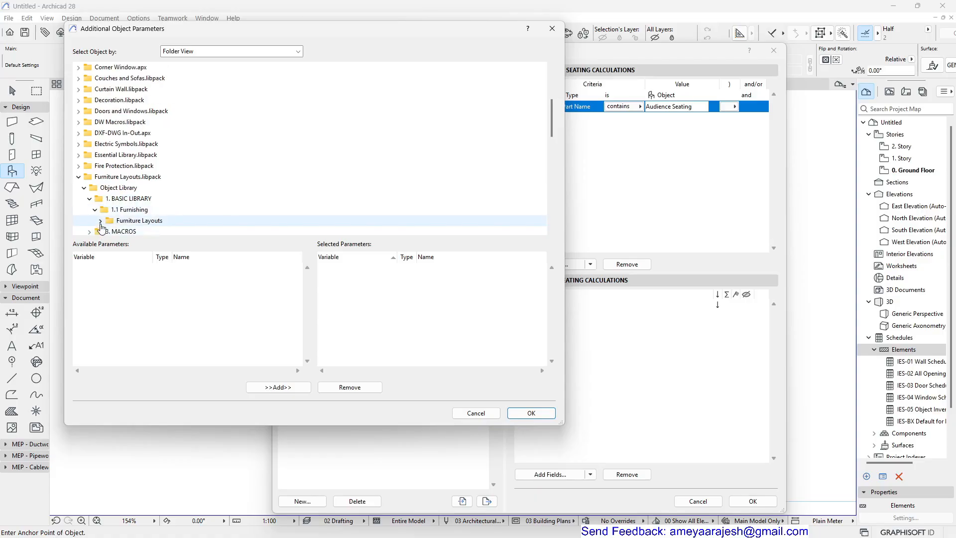
click(100, 220)
click(106, 122)
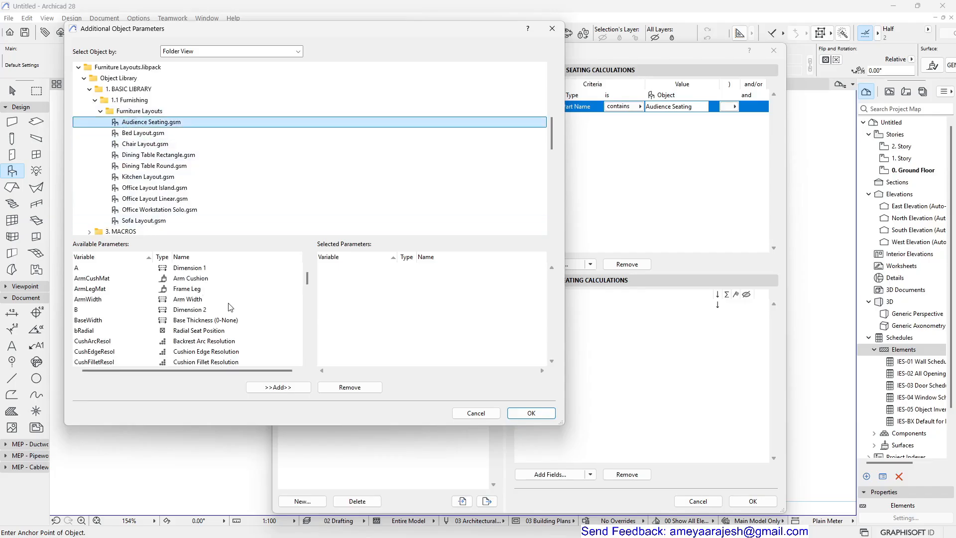
- Find the Number of Seats in One Row parameter of Audience Seating and add it to the selected parameters
scroll(209, 299, down, 2)
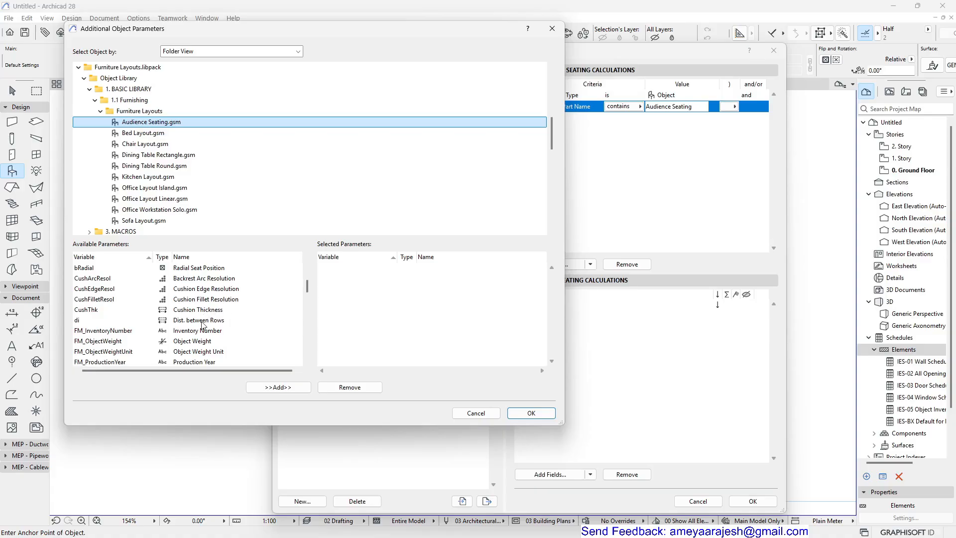
scroll(202, 341, down, 1)
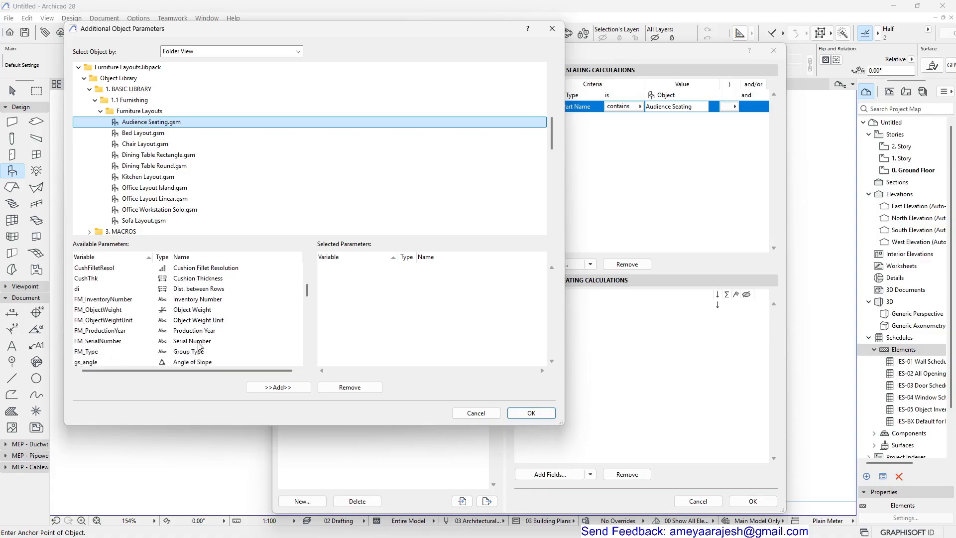
scroll(199, 346, down, 3)
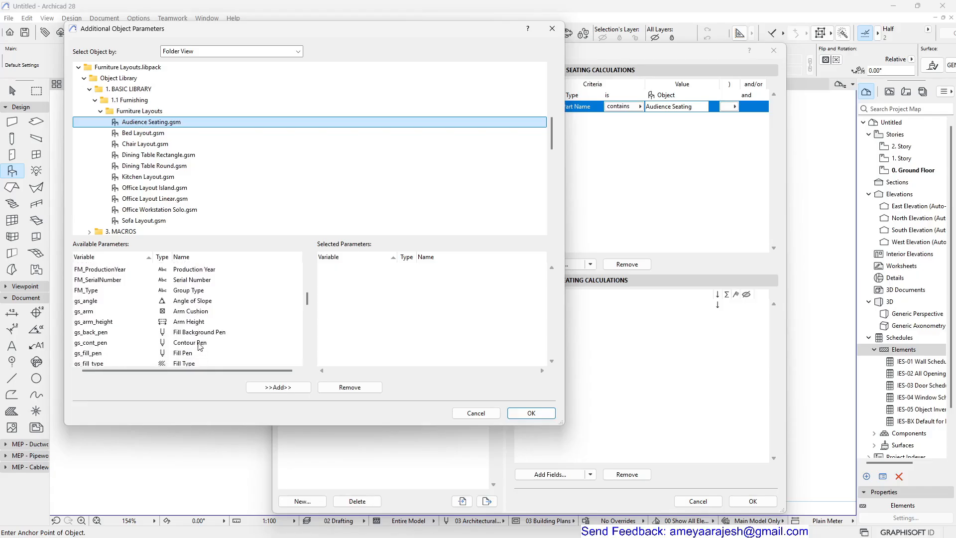
scroll(199, 345, down, 3)
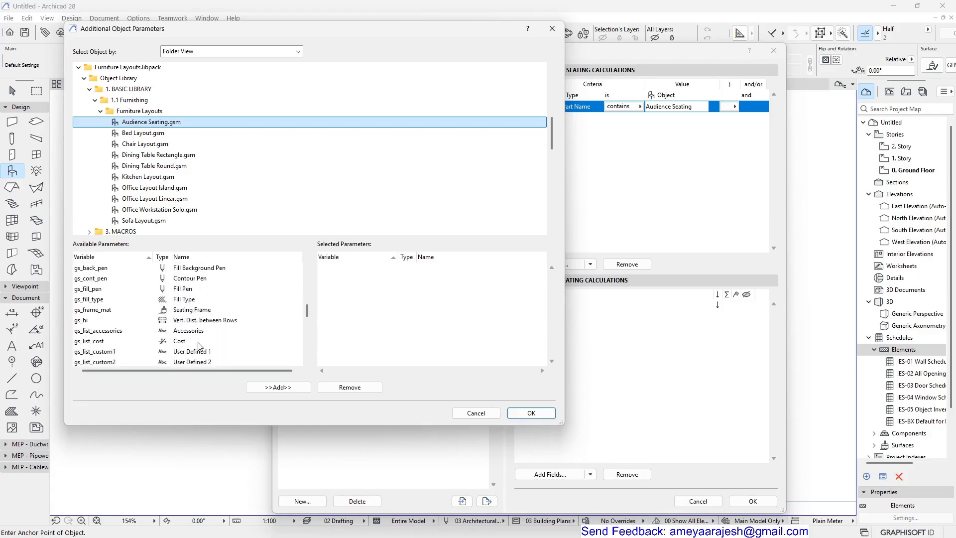
scroll(199, 346, down, 3)
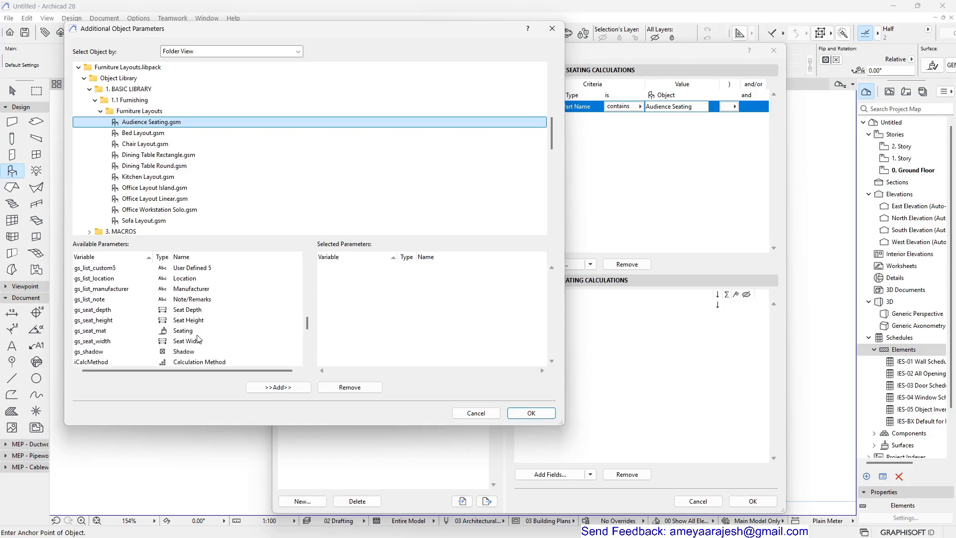
scroll(198, 339, down, 1)
scroll(199, 339, down, 3)
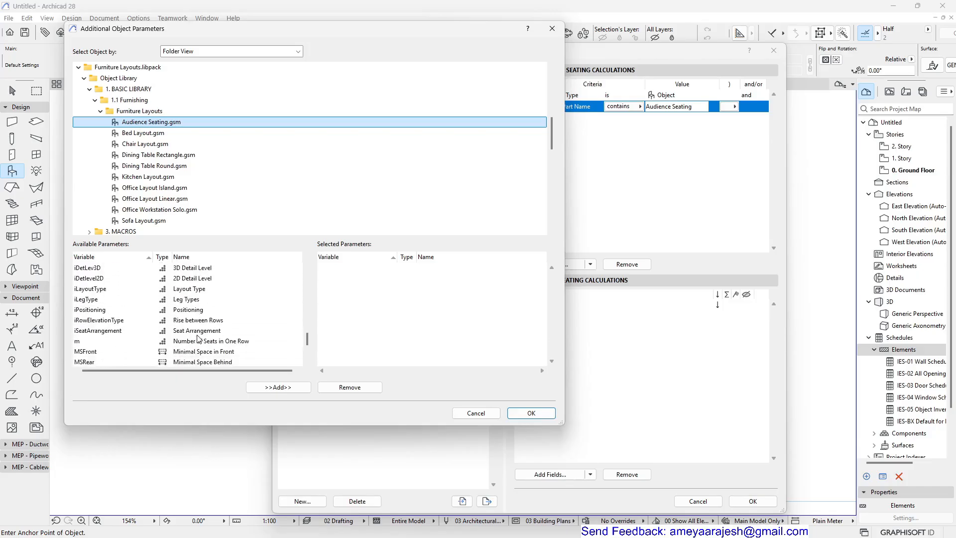
click(95, 331)
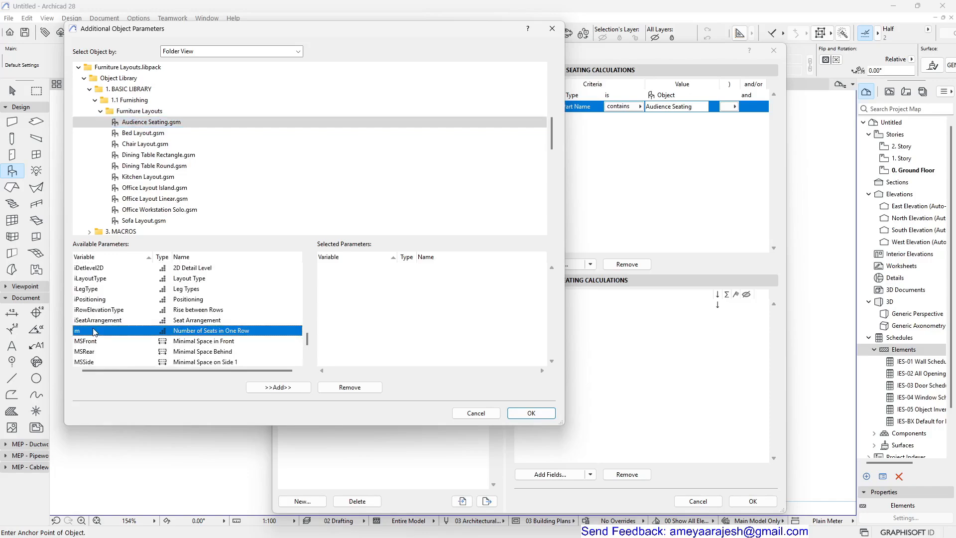
double_click(199, 332)
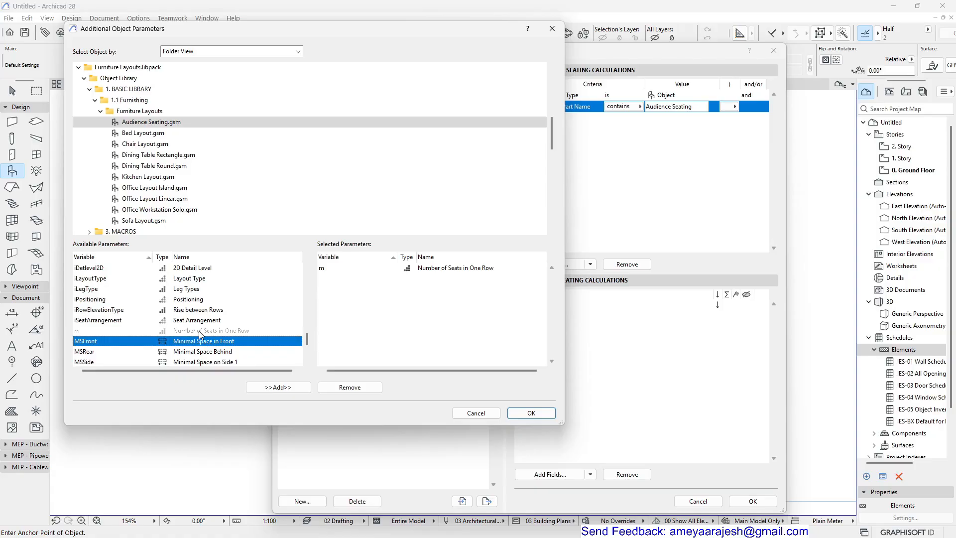
- Add the Number of Rows parameter, accept the selected parameters as fields, and confirm the Seating Calculations scheme settings
scroll(200, 333, down, 1)
click(190, 351)
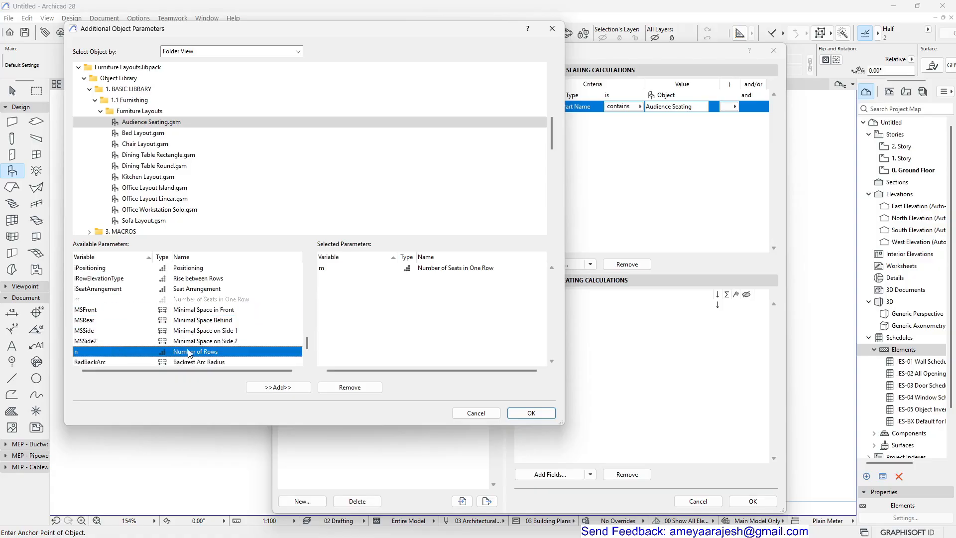
double_click(190, 351)
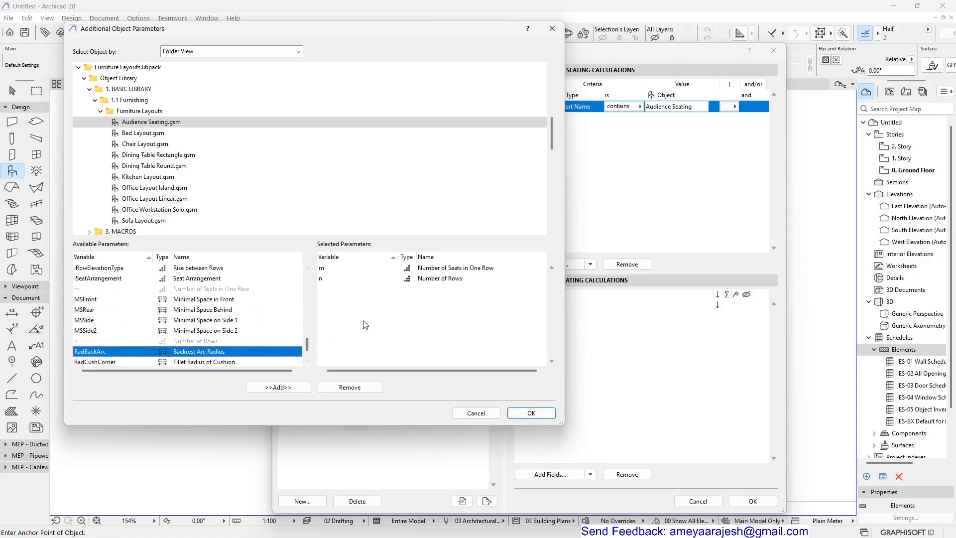
click(530, 413)
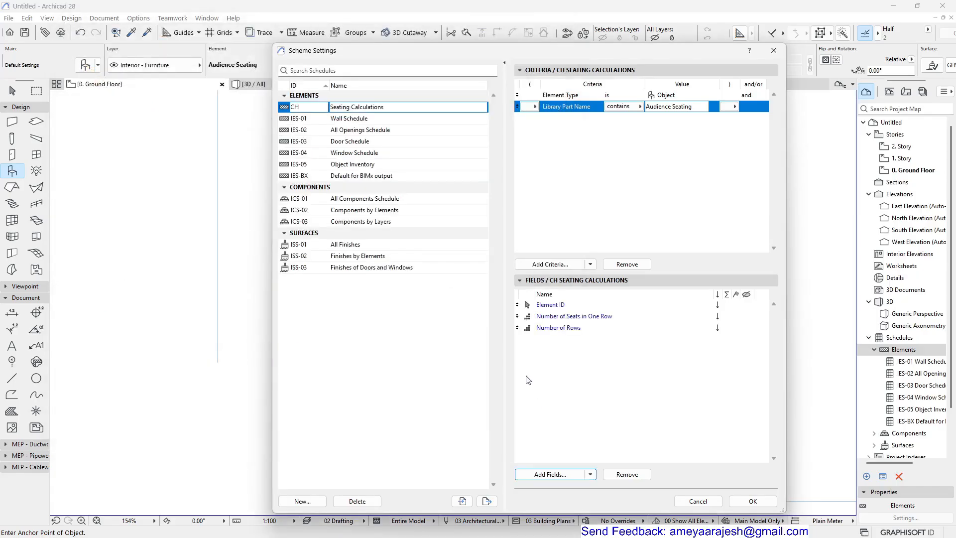
click(747, 502)
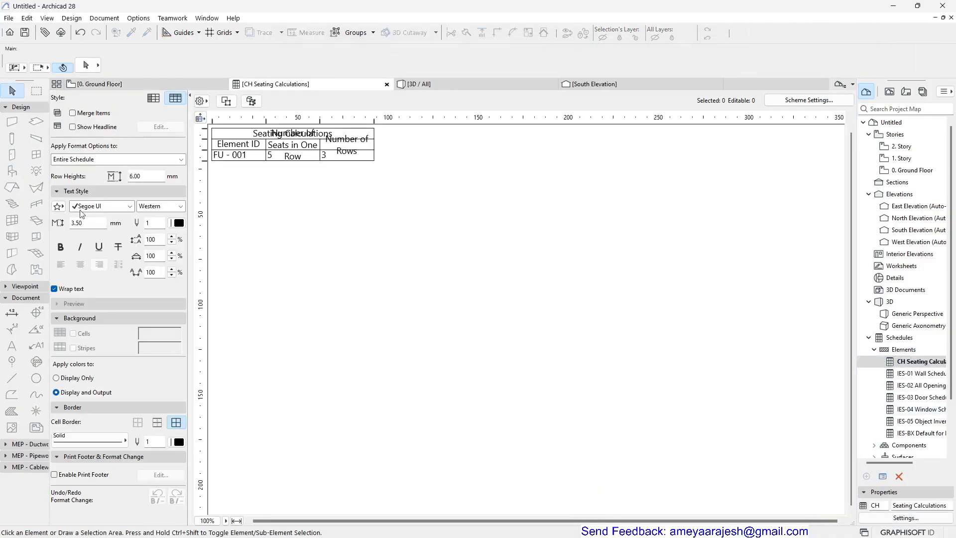
- Format the entire Seating Calculations schedule with 2 mm text and 4 mm row heights
click(89, 224)
text(2)
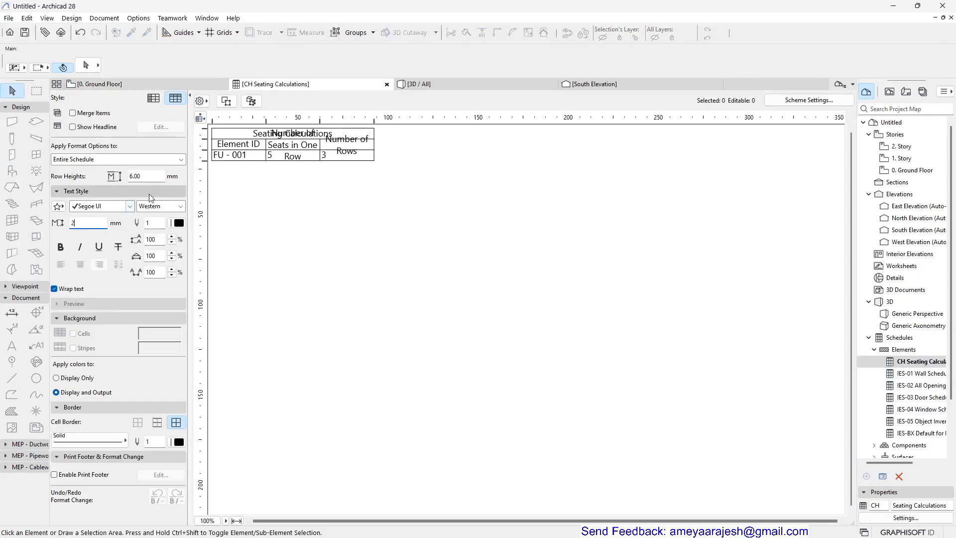
key(Return)
click(147, 176)
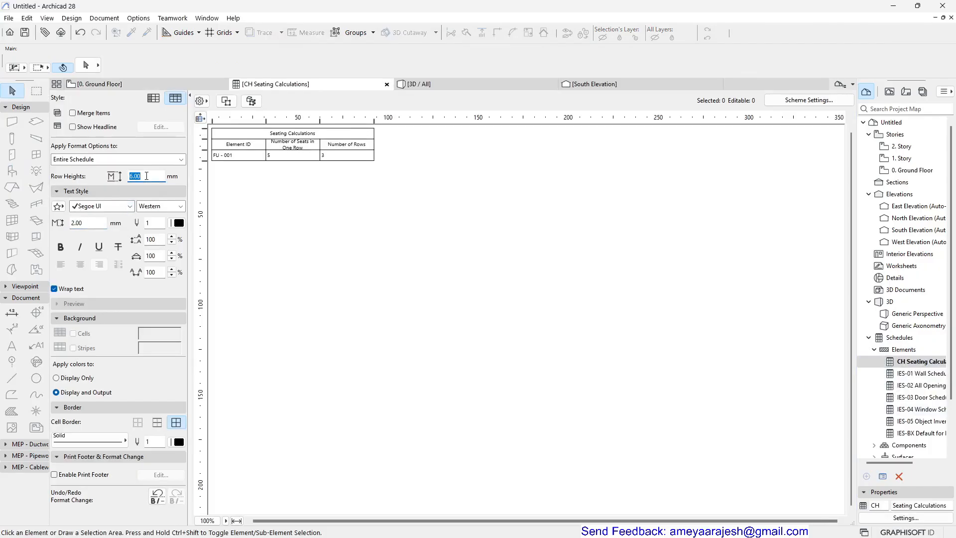
text(4)
key(Return)
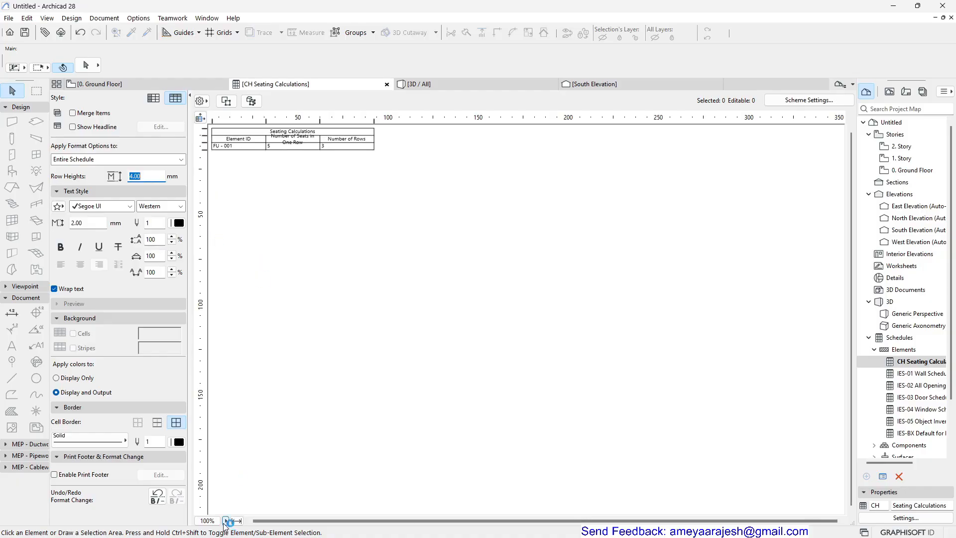
click(226, 522)
click(241, 490)
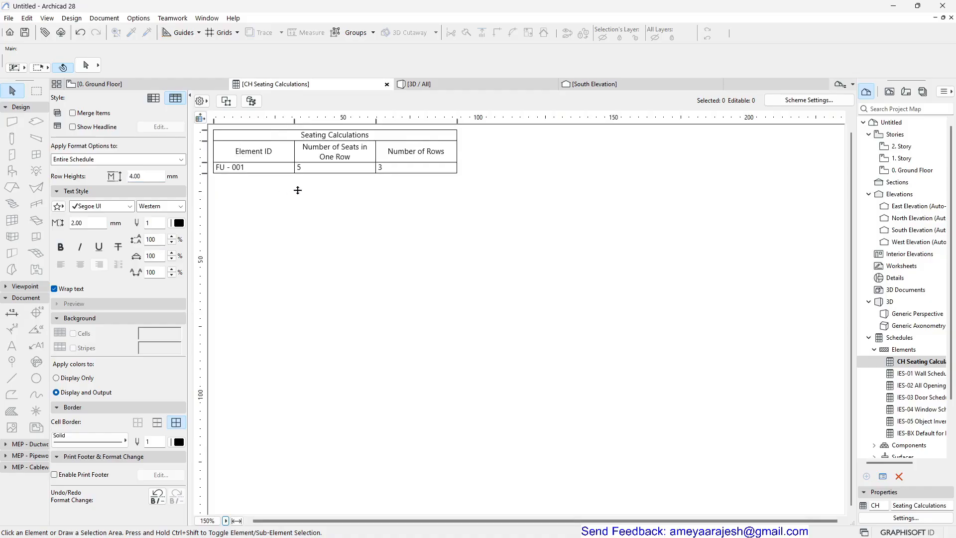
- On the ground floor plan, copy the Audience Seating object 4000 mm horizontally to the right of the original
click(119, 86)
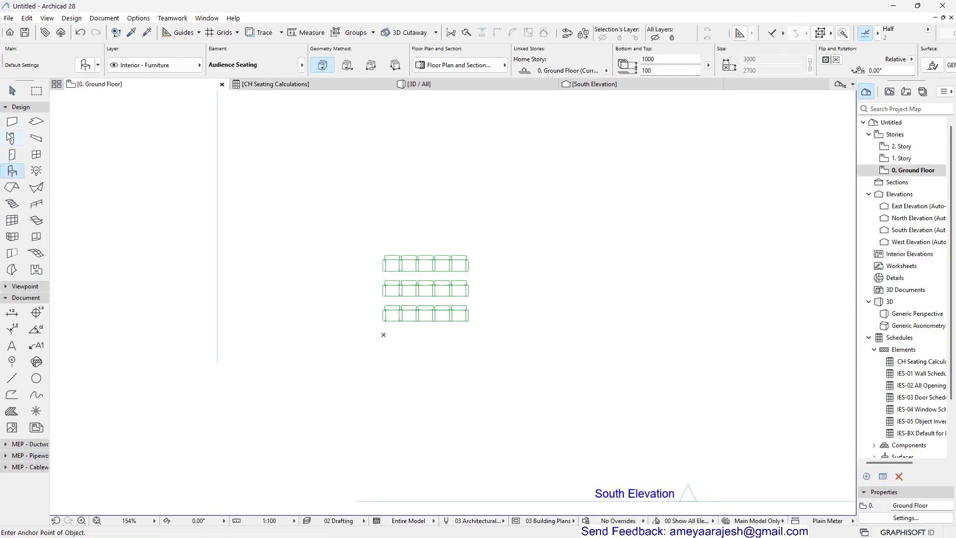
click(12, 90)
click(461, 263)
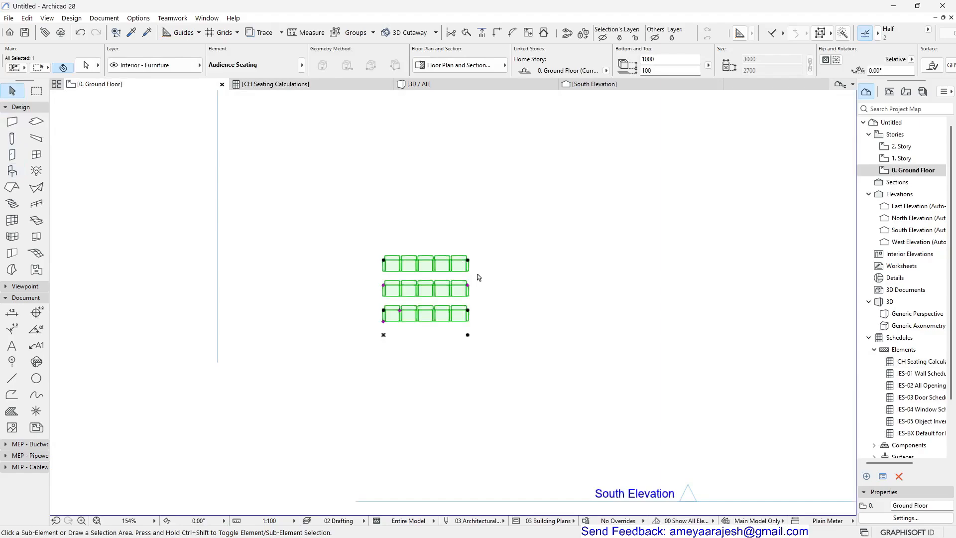
key(ctrl+shift+d)
click(383, 334)
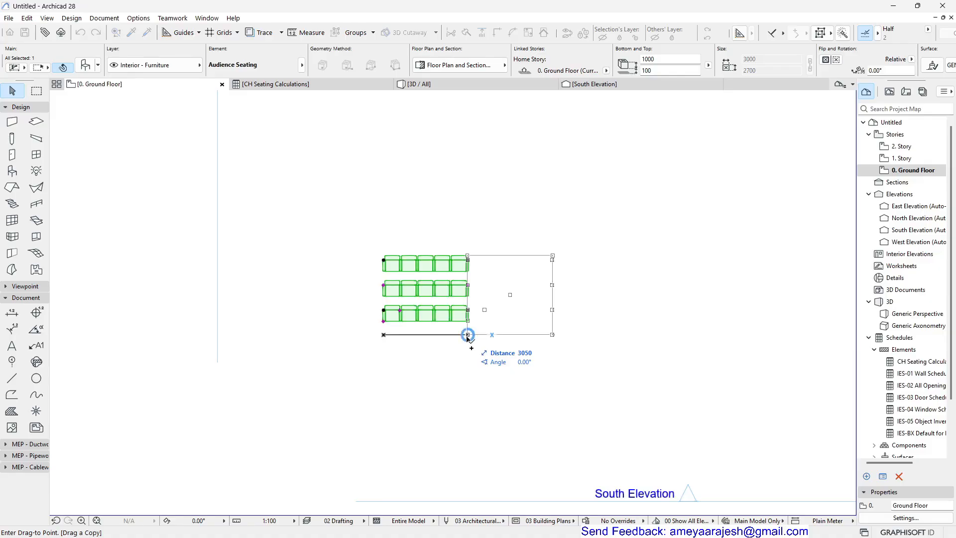
text(4000)
key(Return)
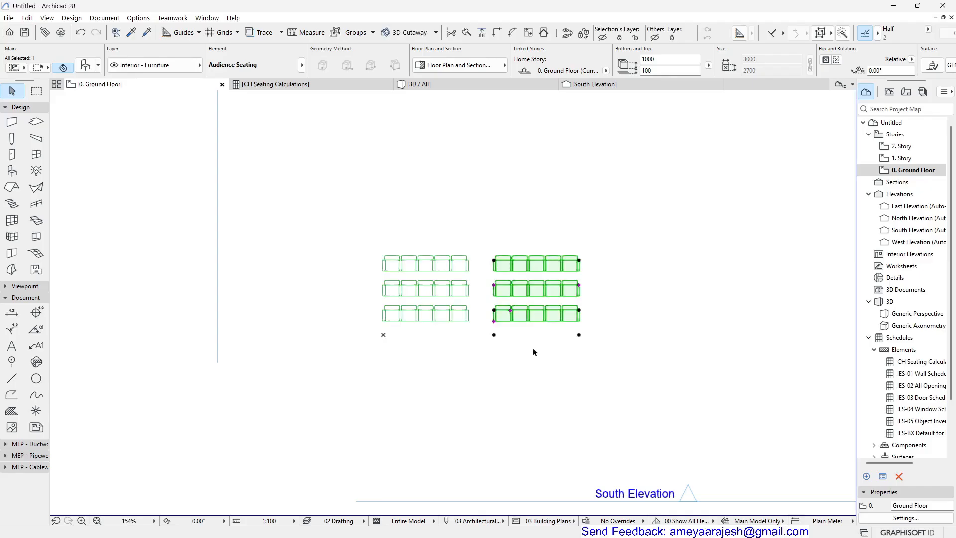
- In the copied Audience Seating object's settings, set Number of Seats in One Row to 10
click(100, 68)
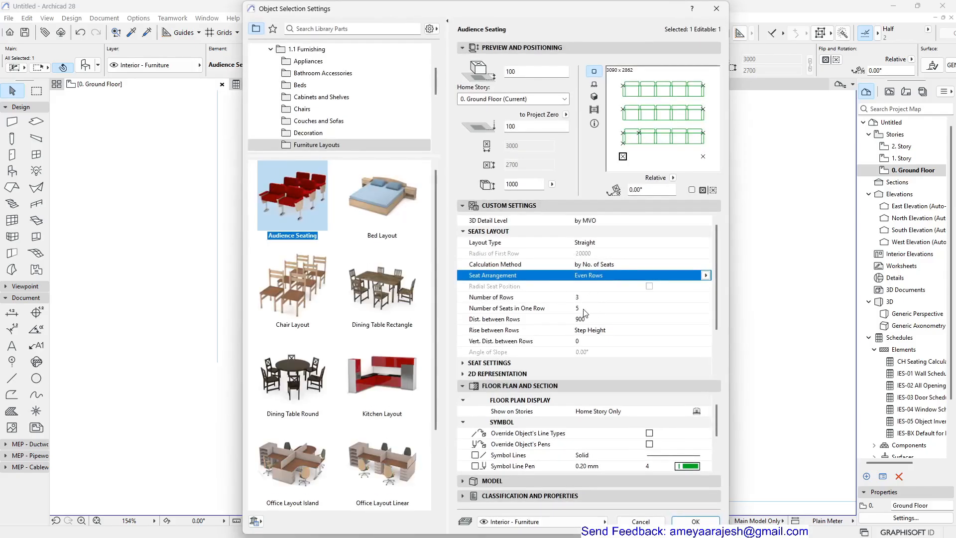
click(585, 310)
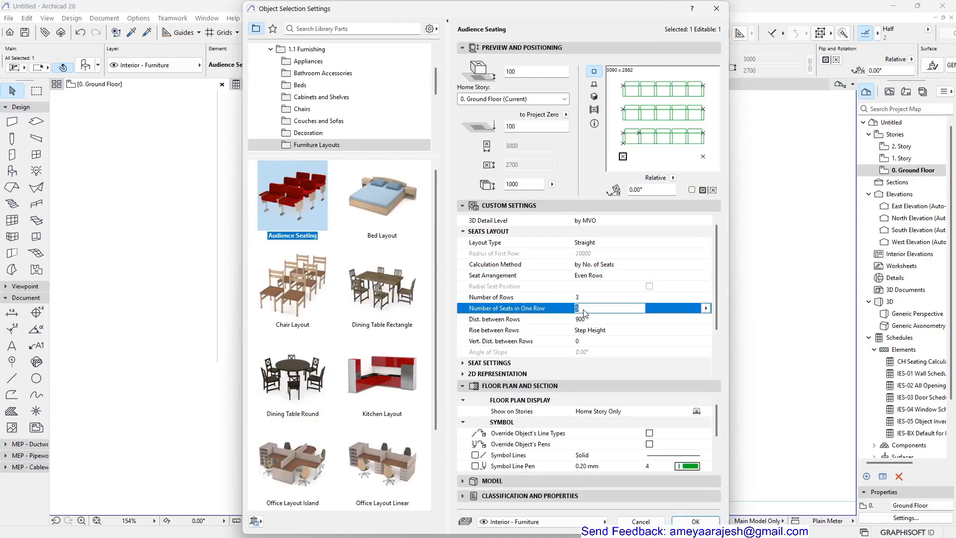
text(10)
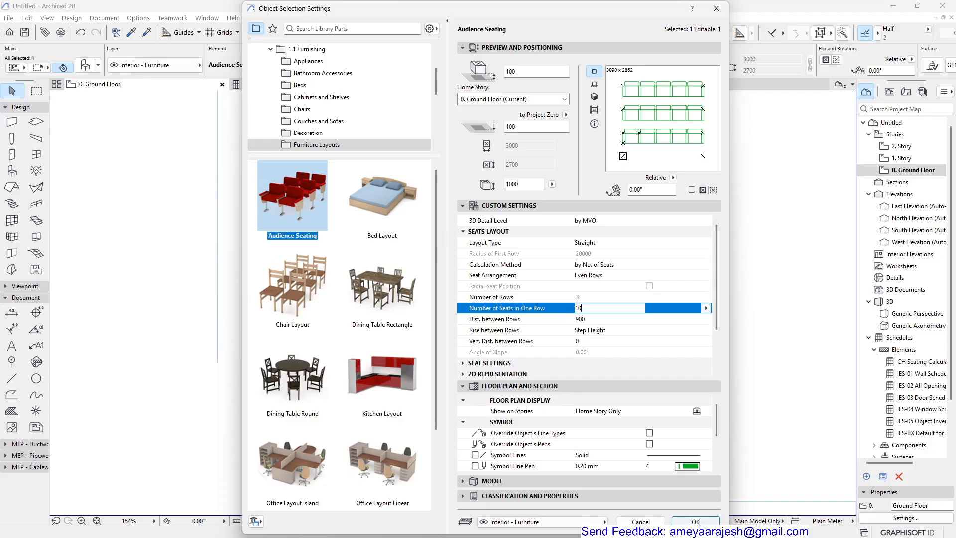
key(Return)
- Set the copied seating object's element ID to FU - 002 and apply its settings
click(529, 496)
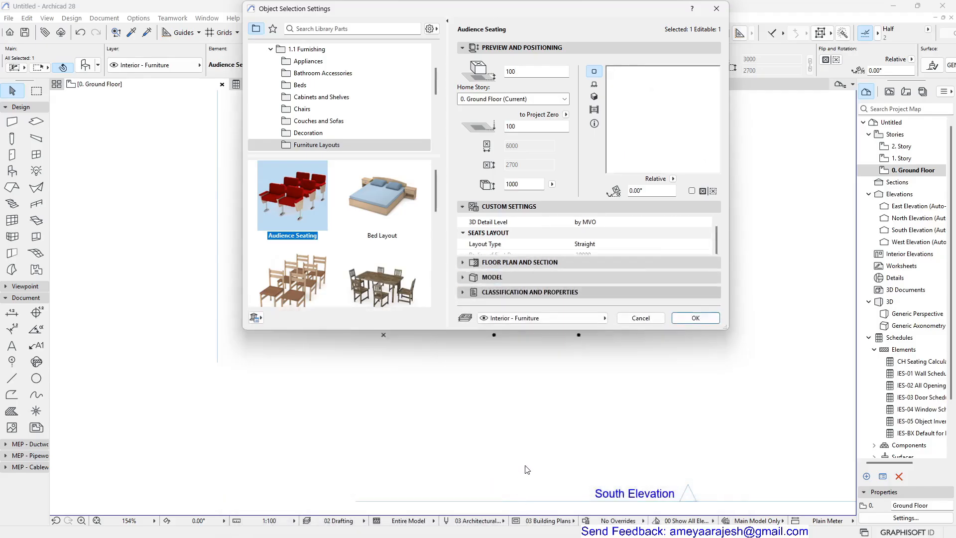
click(581, 307)
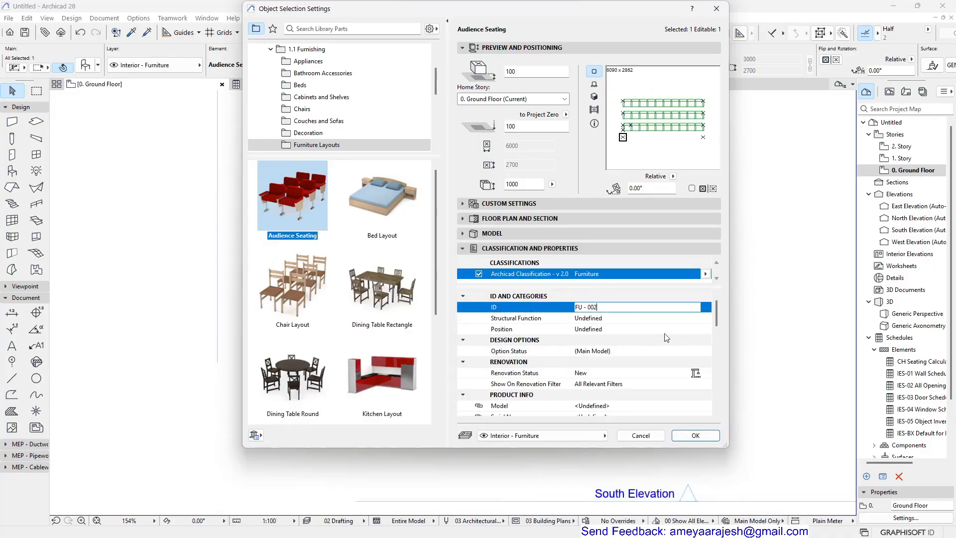
click(697, 437)
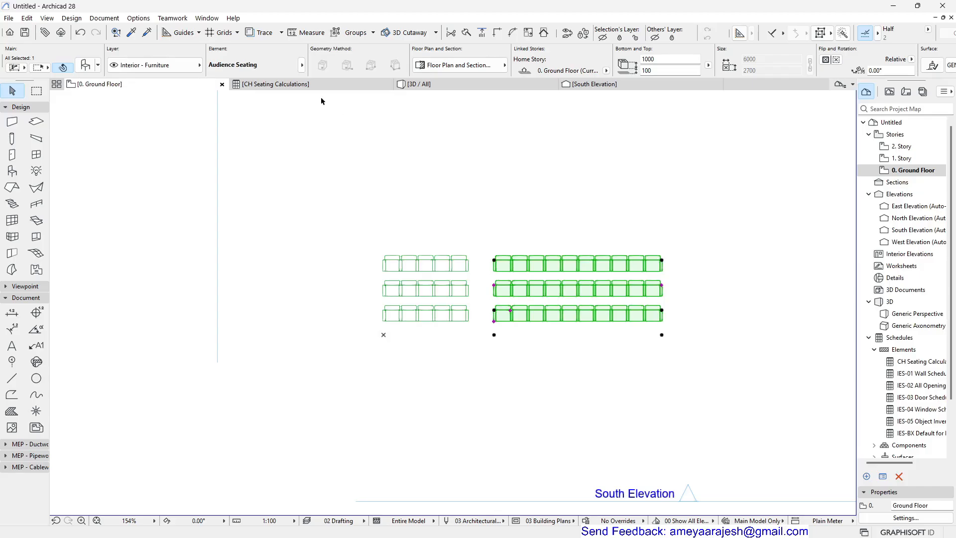
- Check the Seating Calculations schedule, then open the five-seat-wide Audience Seating object from the ground floor for editing and show its parameters
click(308, 84)
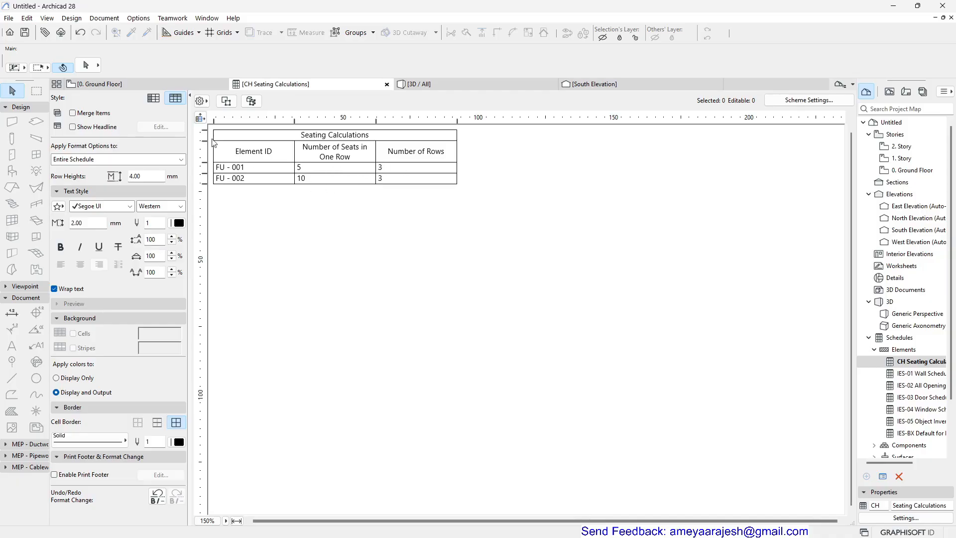
click(122, 85)
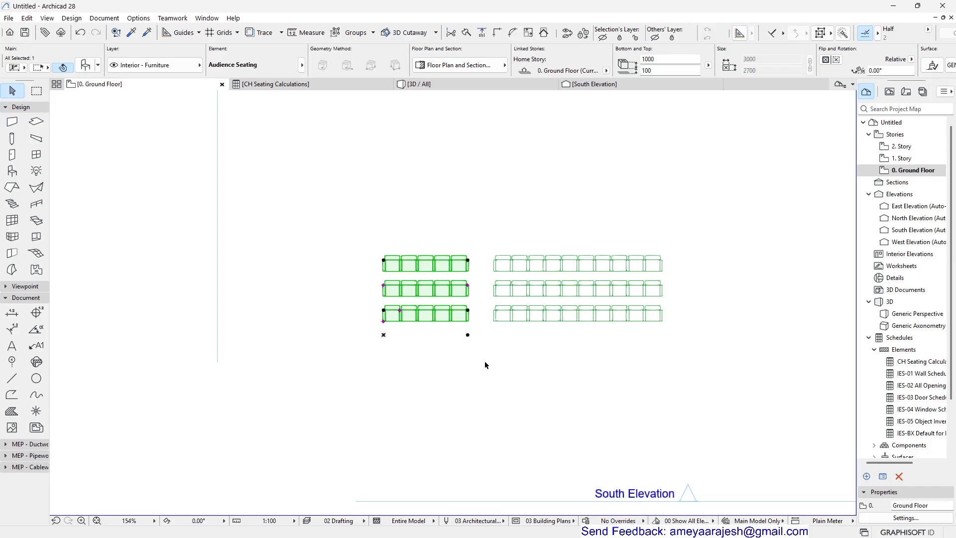
click(9, 18)
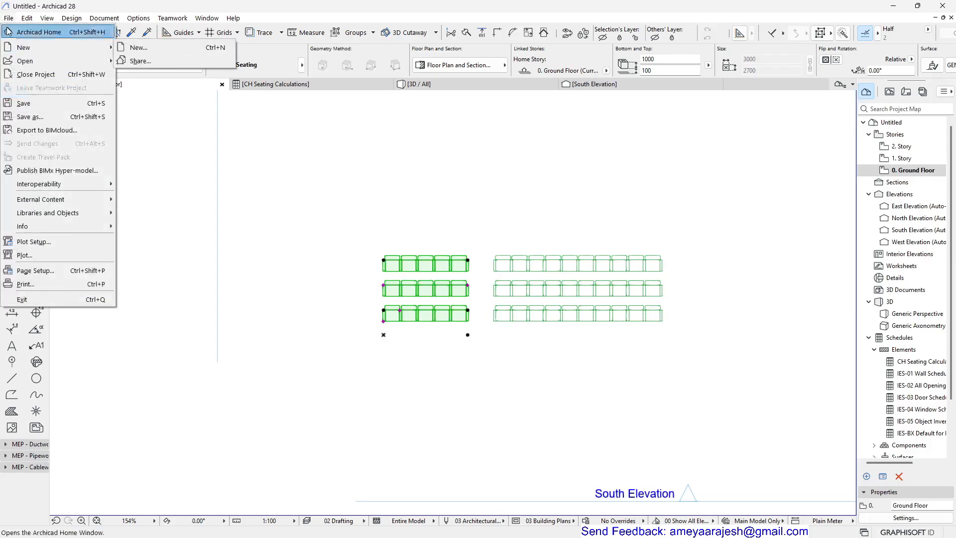
mouse_move(71, 216)
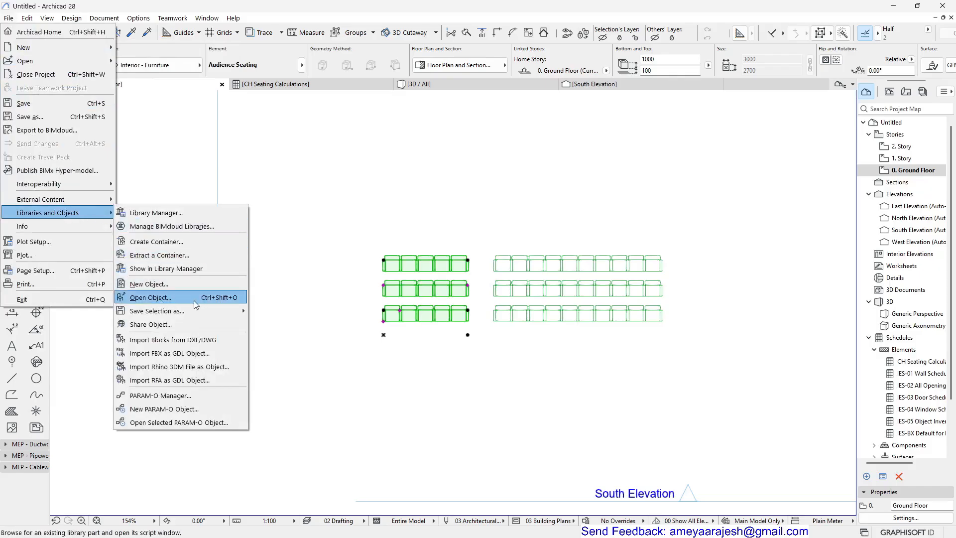
click(220, 297)
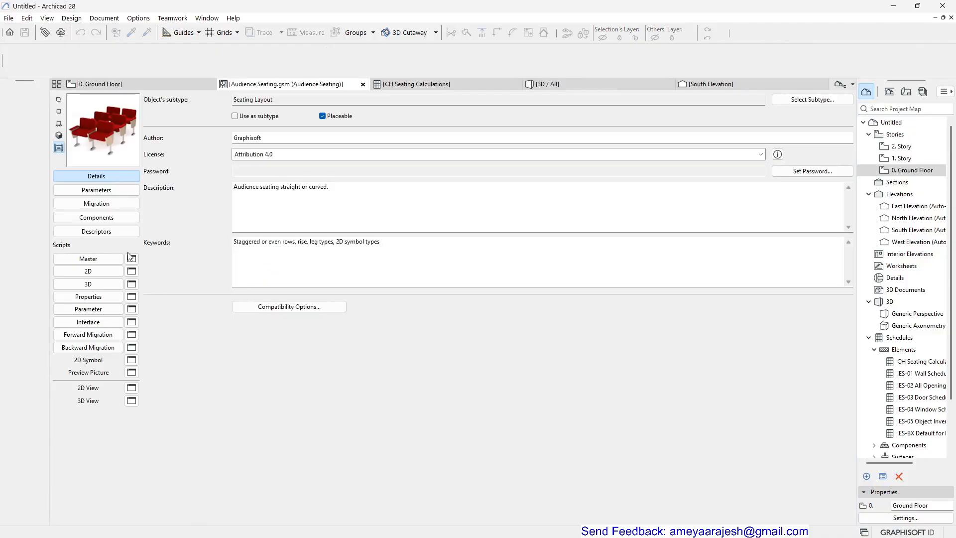
click(96, 191)
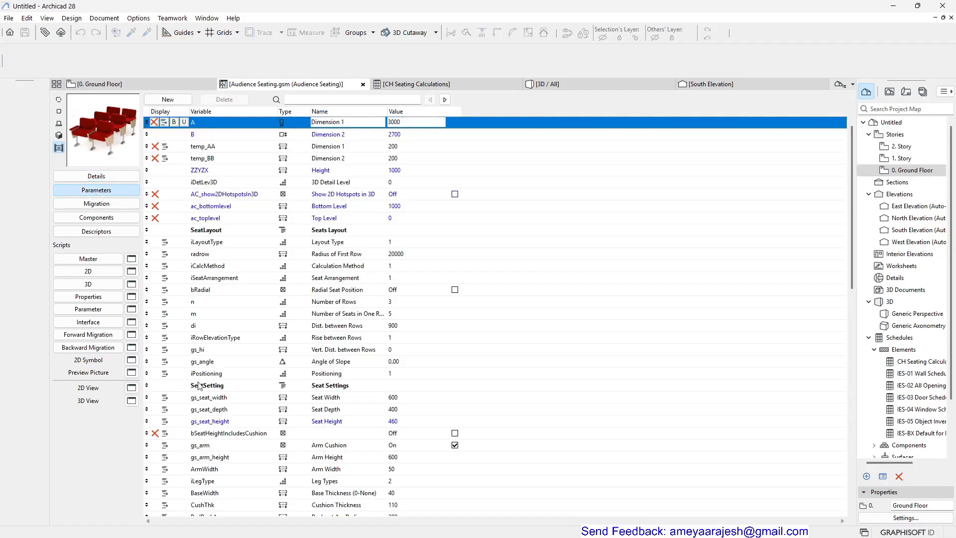
- Add a new parameter to the Audience Seating object with variable Total_Seats and name Total Seats
click(167, 99)
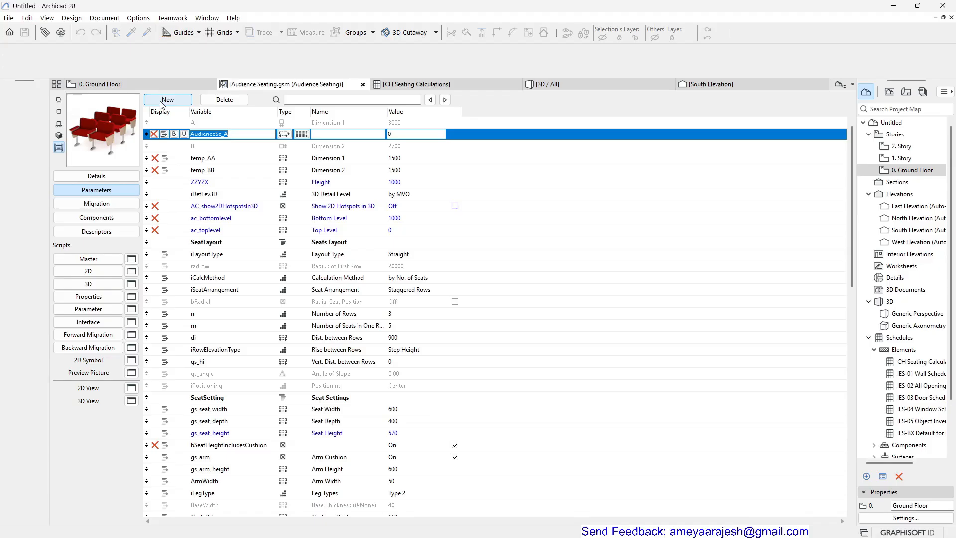
text(Total_Seats)
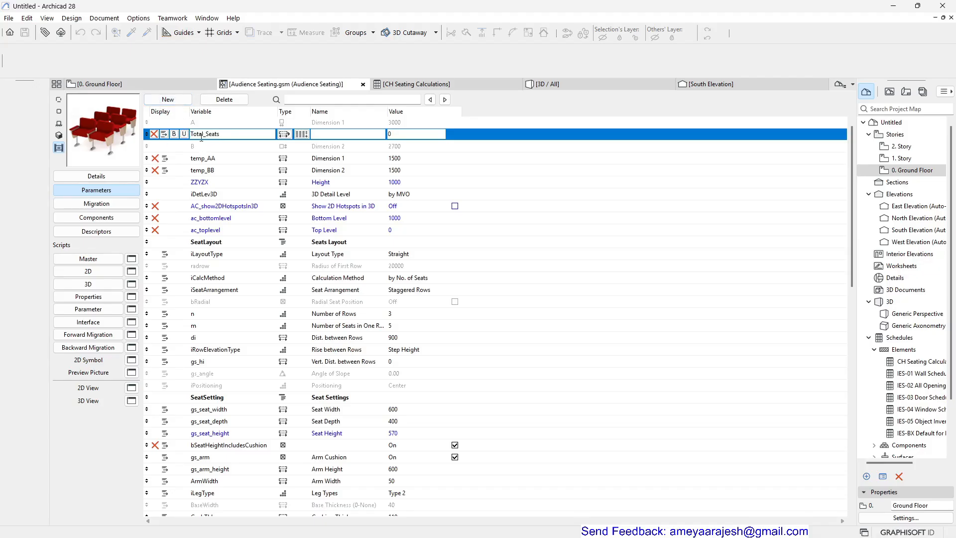
click(329, 136)
text(Seats)
- Add the line "parameters Total_Seats = (m *n)" at the start of the object's parameter script
drag(222, 134, 192, 134)
click(96, 313)
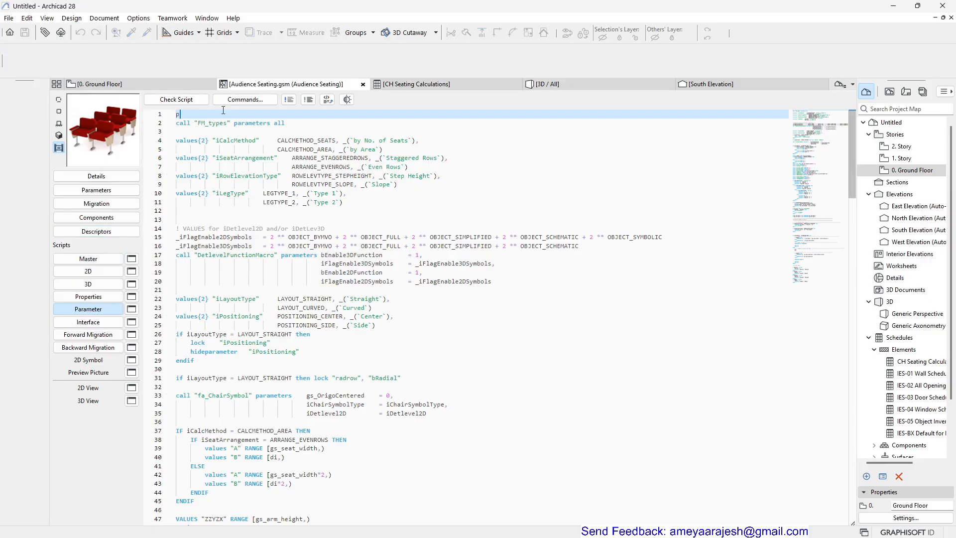
text(aramet)
text(er)
text(s)
text(Total_Seats)
text(())
text(m)
text( *)
text(n)
- Change the Total_Seats parameter's type to integer and move it to the end of the parameter list
click(86, 190)
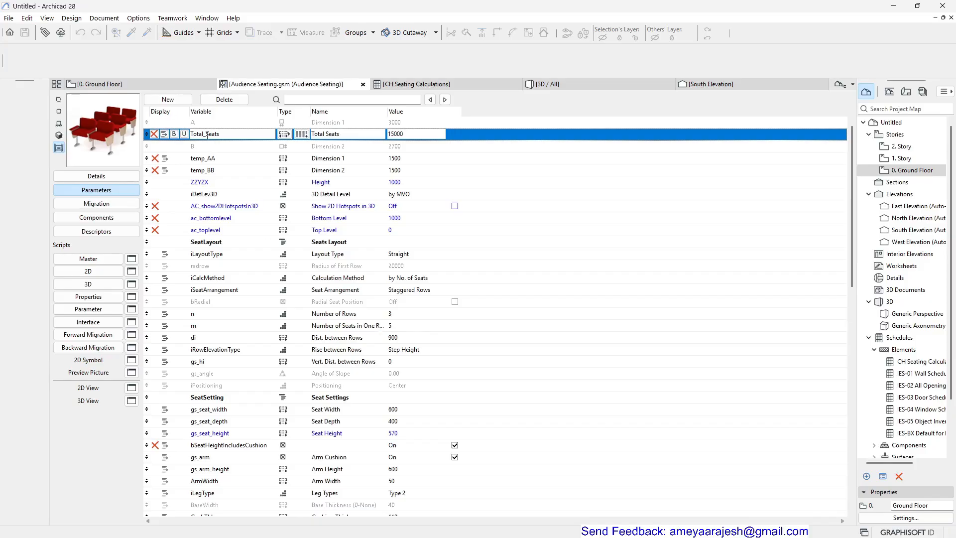
click(284, 134)
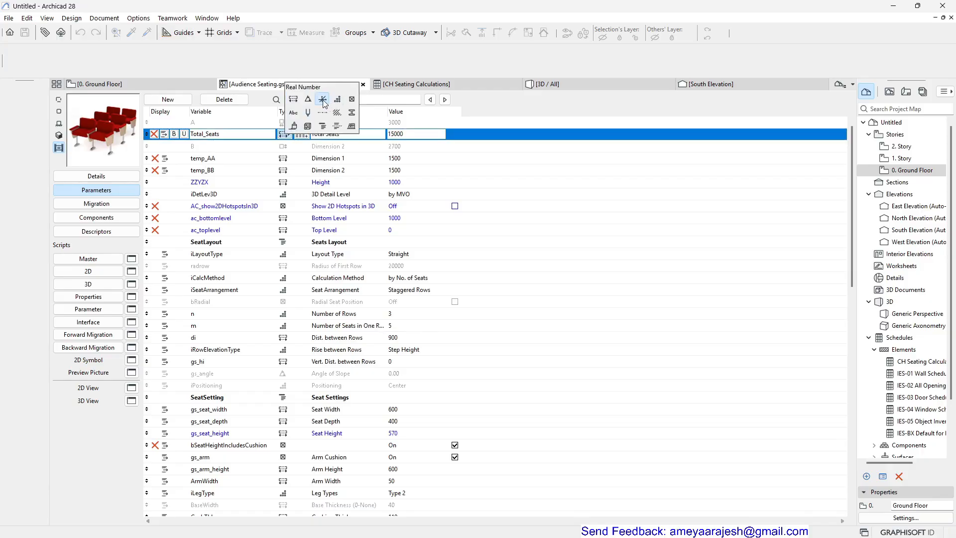
click(338, 99)
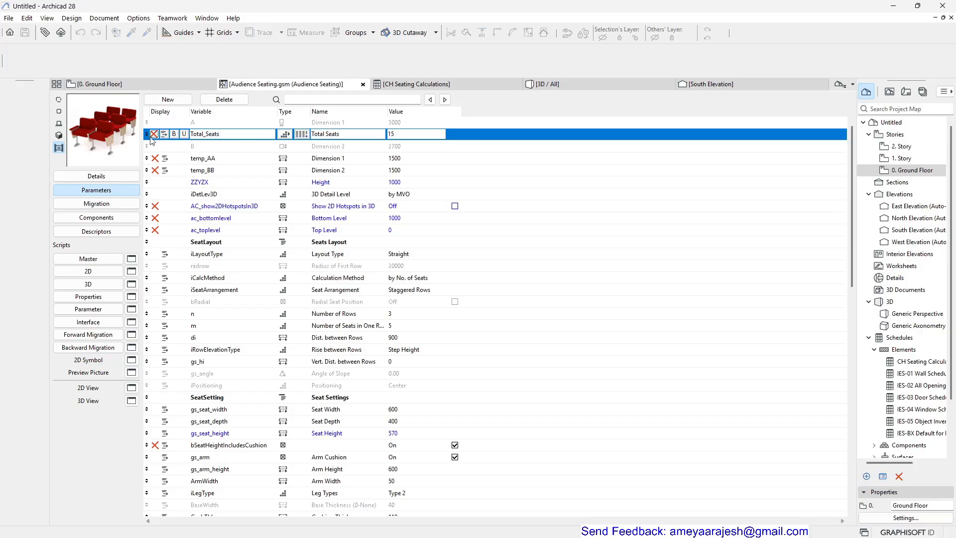
drag(147, 134, 154, 511)
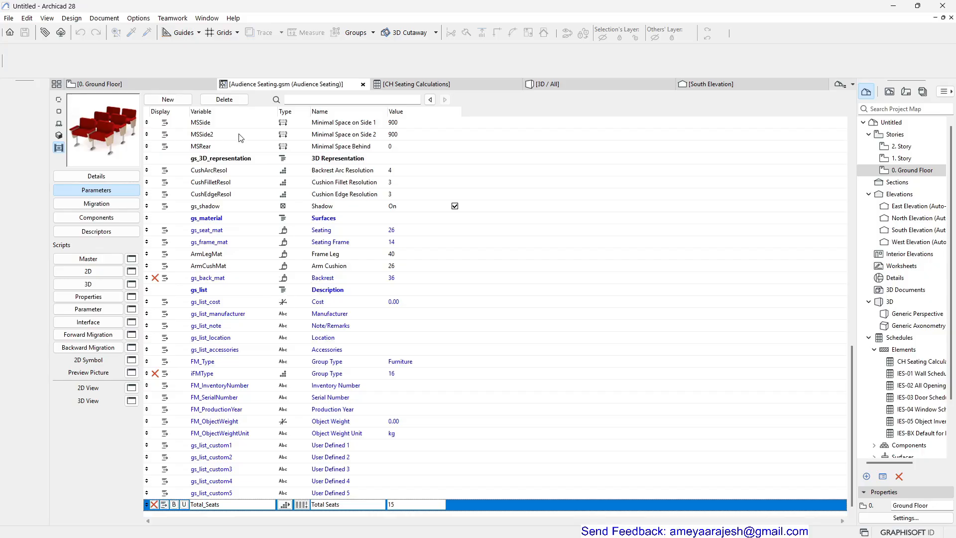
- Save the modified object as a new library part in the Embedded Library, appending the author's name to "Audience Seating"
click(88, 309)
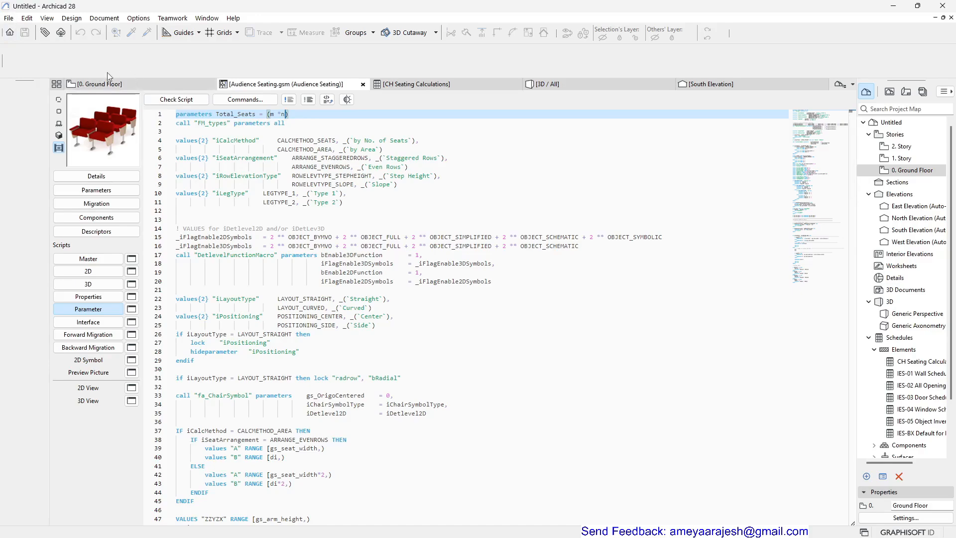
click(9, 19)
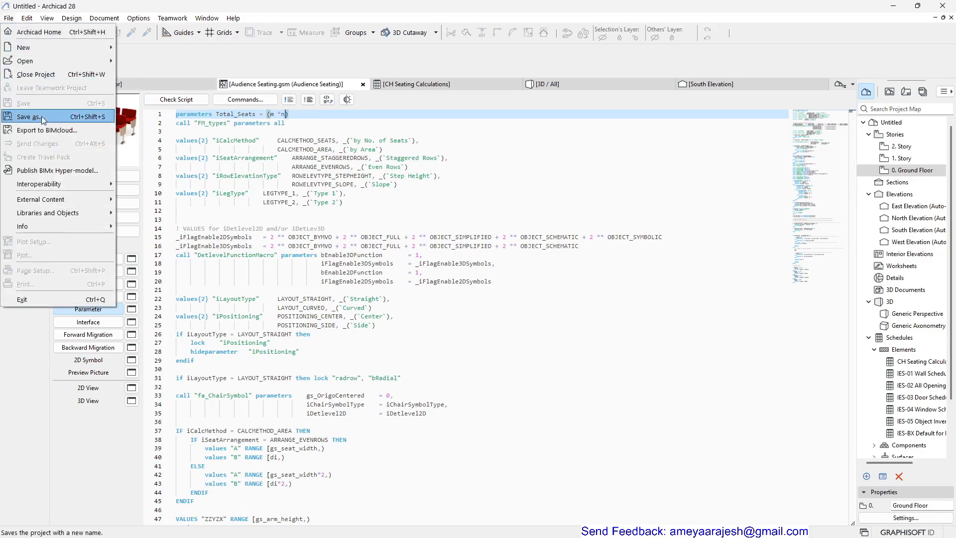
click(41, 116)
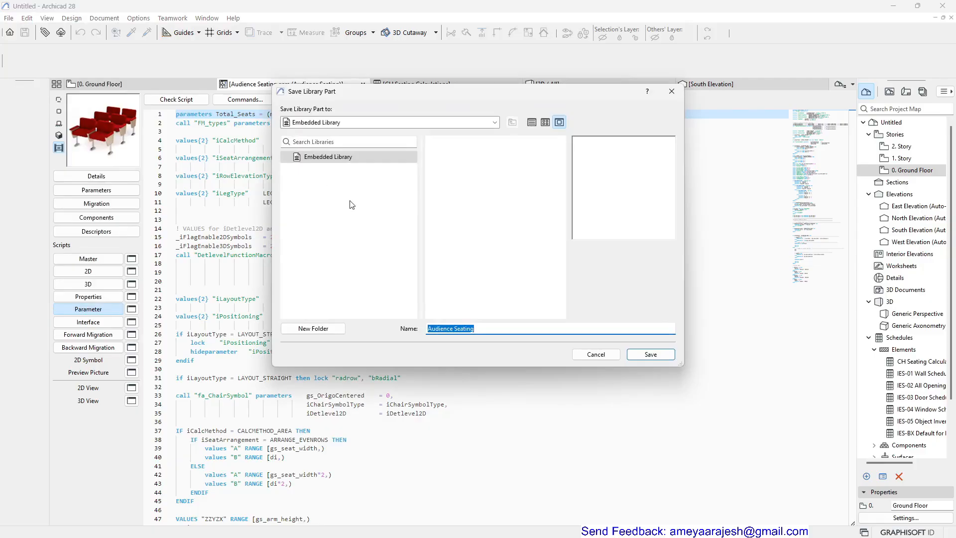
click(346, 159)
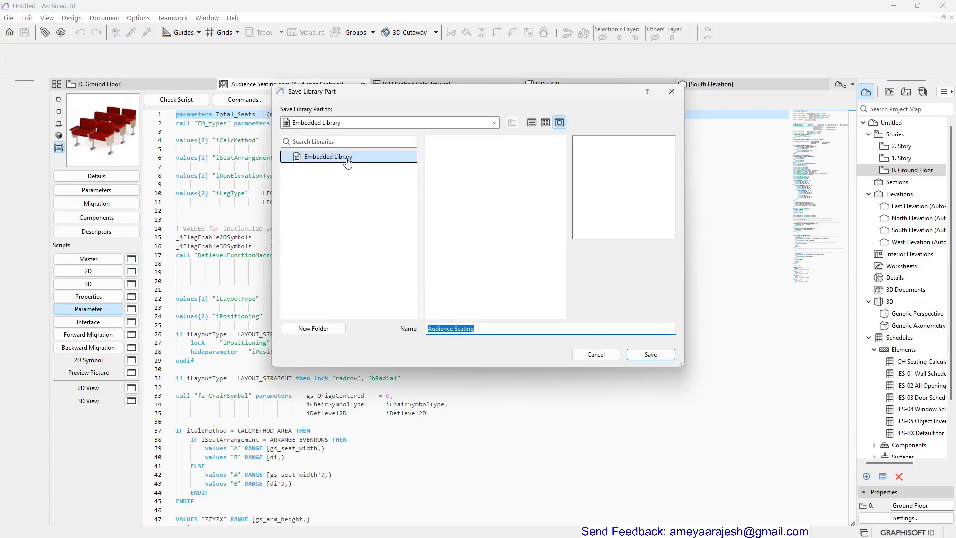
click(486, 328)
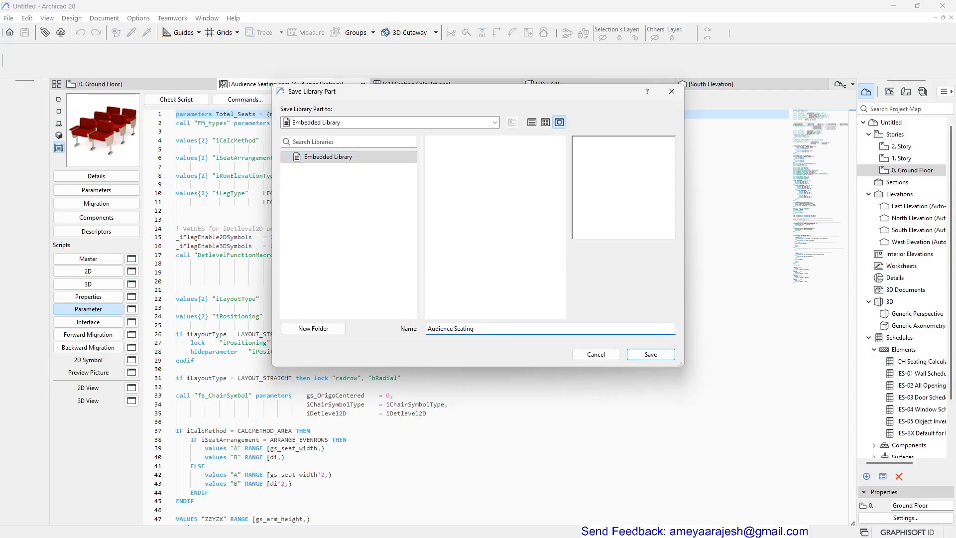
text(Rajesh)
click(647, 356)
- Replace both placed seating objects on the ground floor with the customized Audience Seating part from the Embedded Library
click(186, 85)
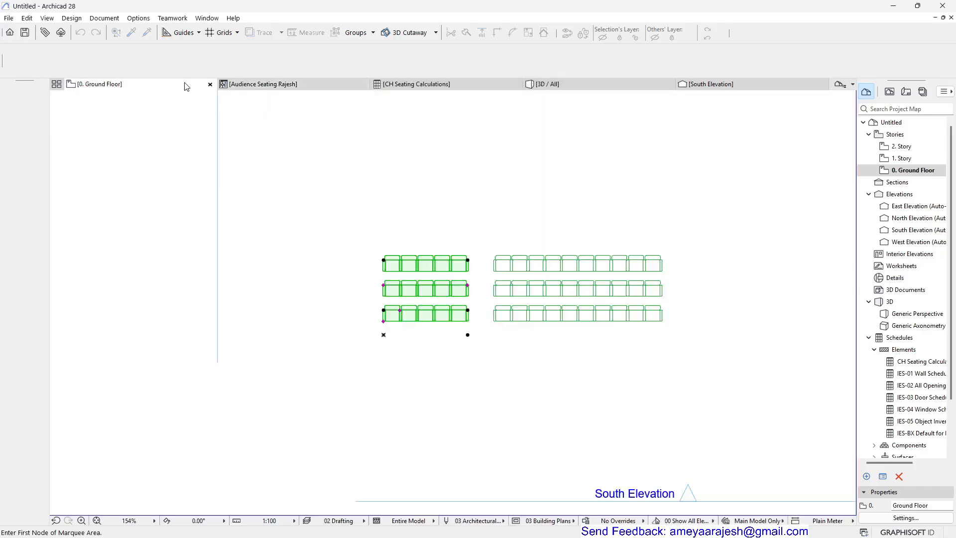
drag(551, 241, 396, 337)
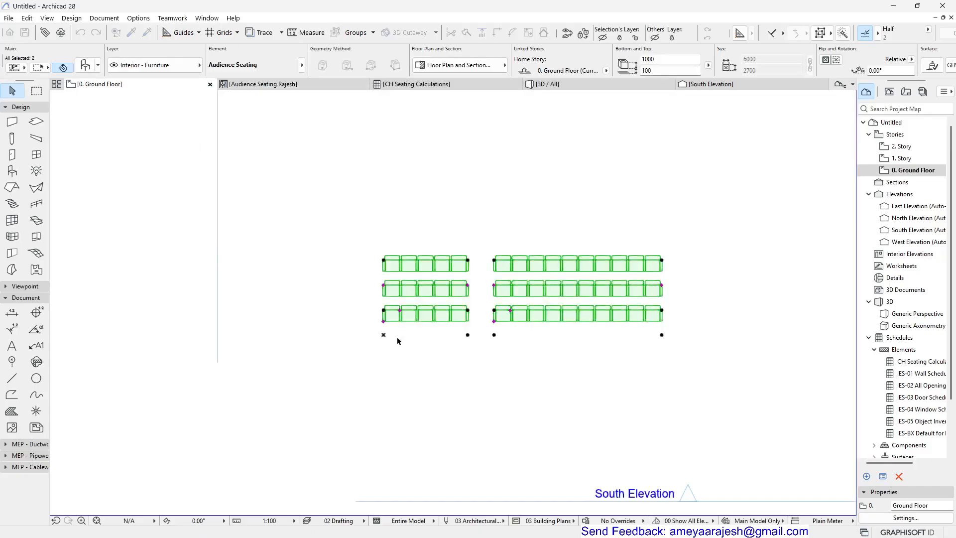
click(85, 65)
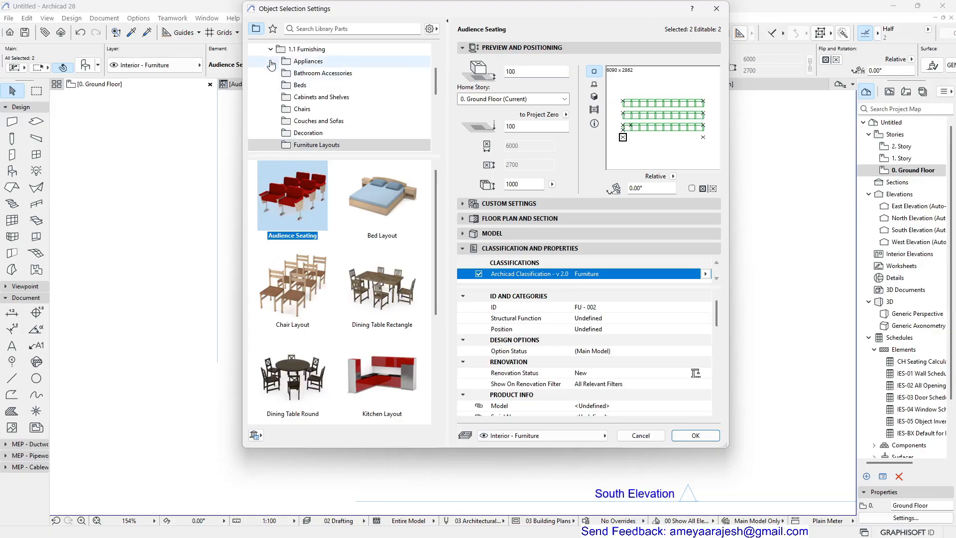
scroll(296, 65, up, 3)
click(297, 49)
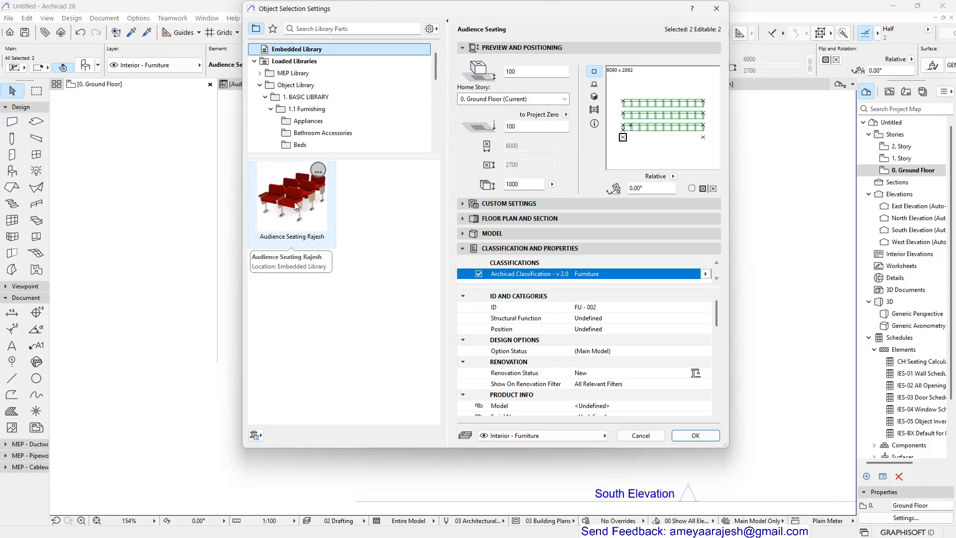
key(alt)
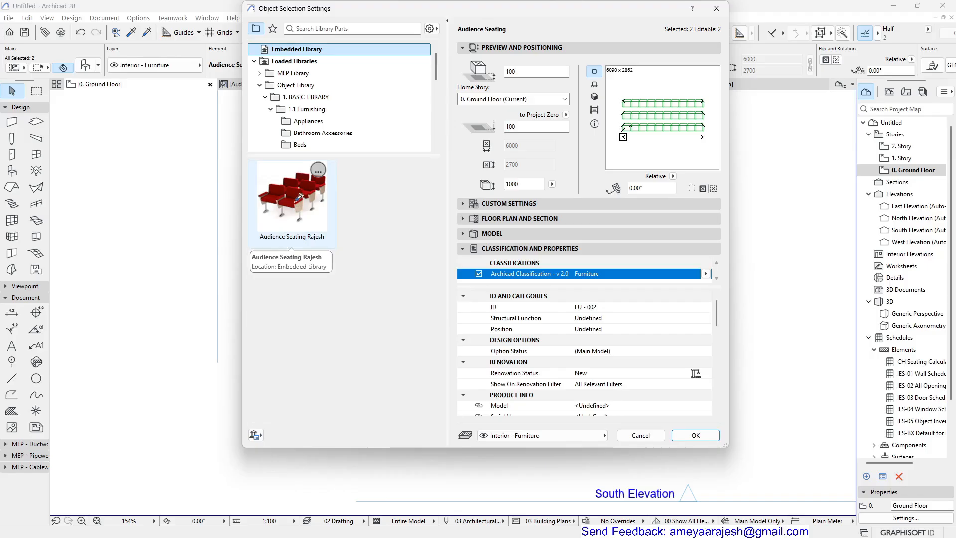
alt+click(300, 197)
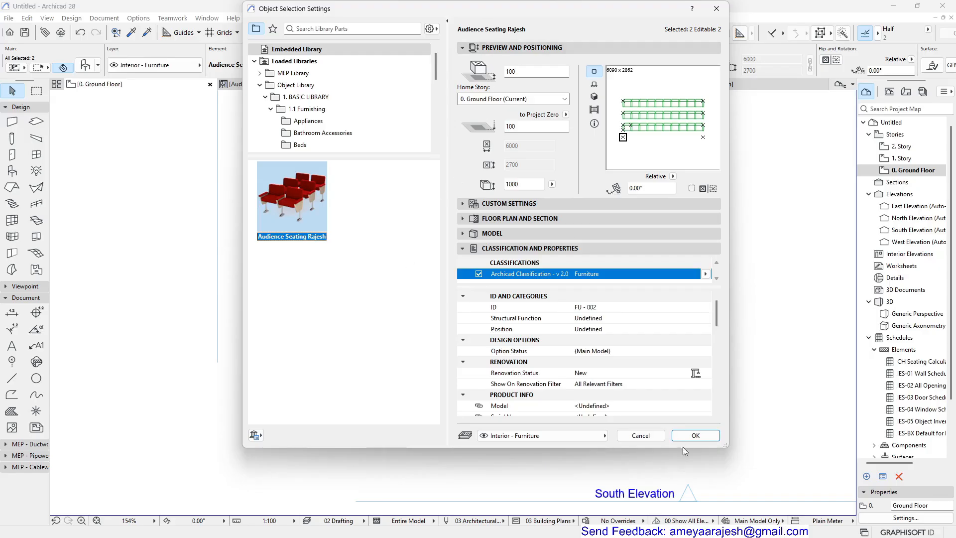
click(693, 436)
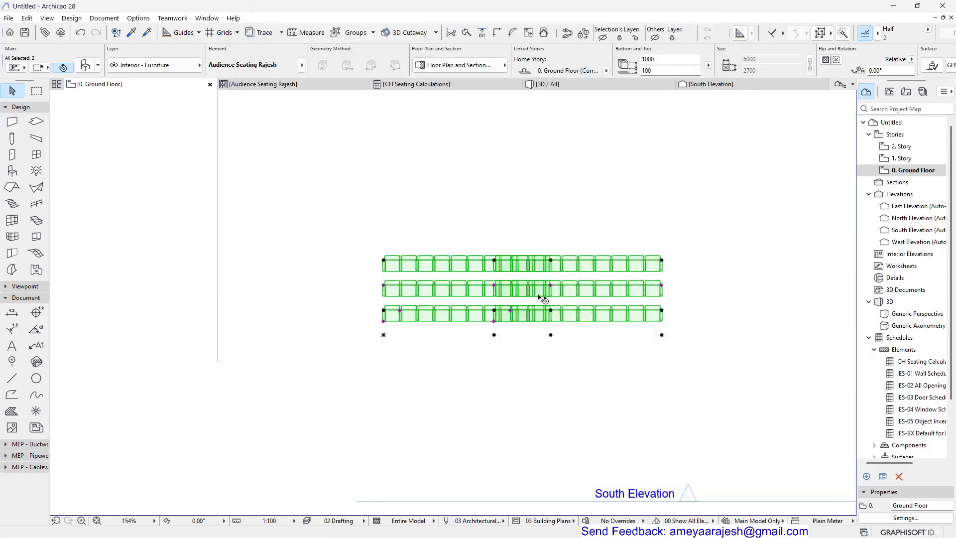
- Move the right-hand seating object to the right by its own width so the two objects no longer overlap
click(542, 377)
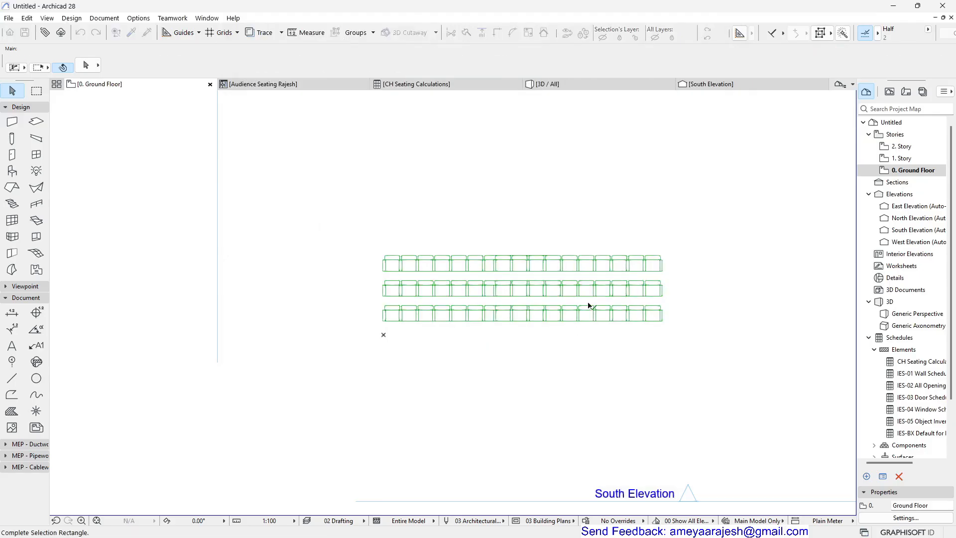
click(599, 322)
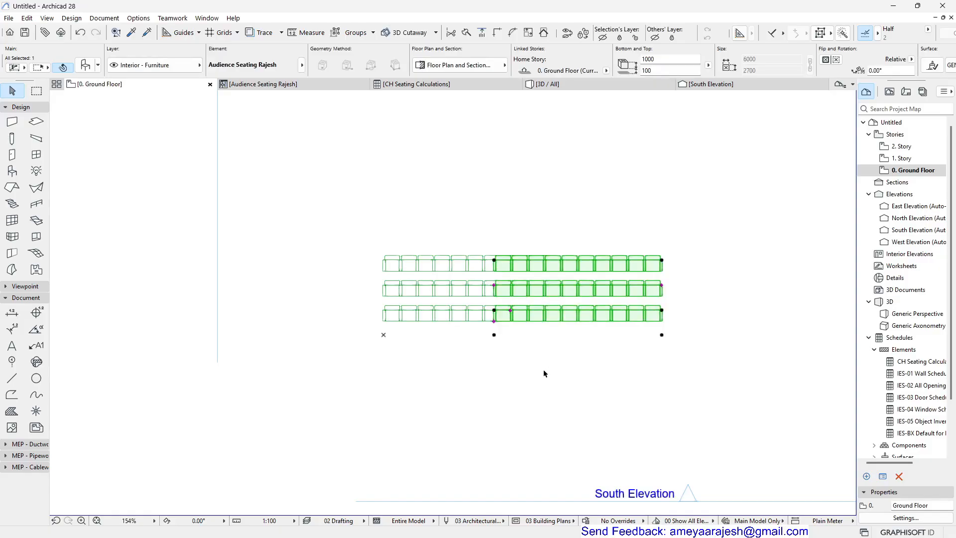
key(ctrl+d)
click(494, 335)
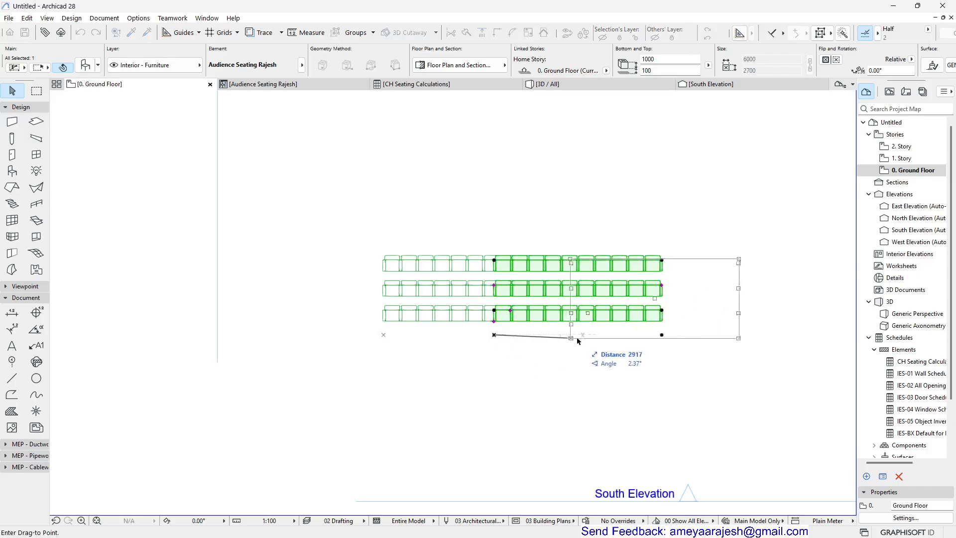
click(662, 335)
click(592, 361)
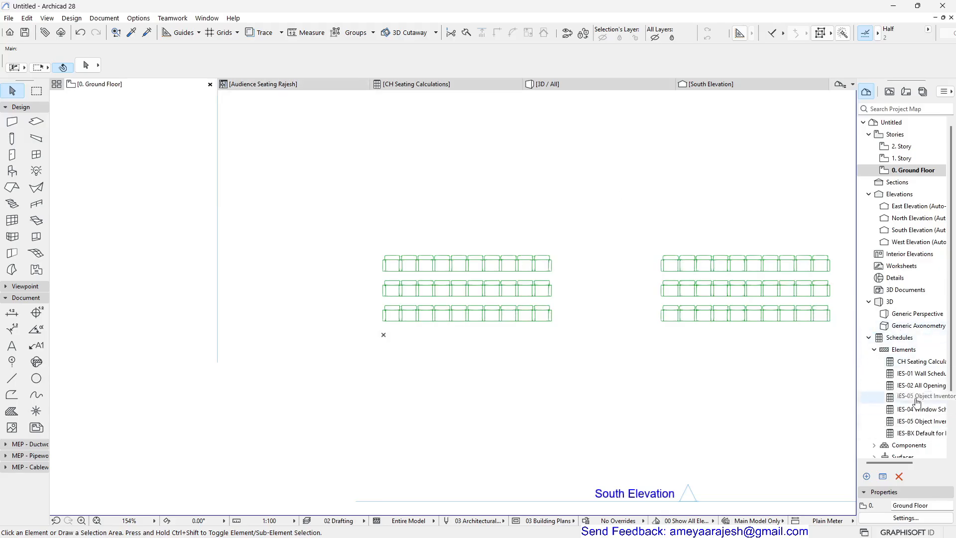
- In the Seating Calculations scheme, extend the Library Part Name criterion to the customized Audience Seating part's full name
double_click(917, 362)
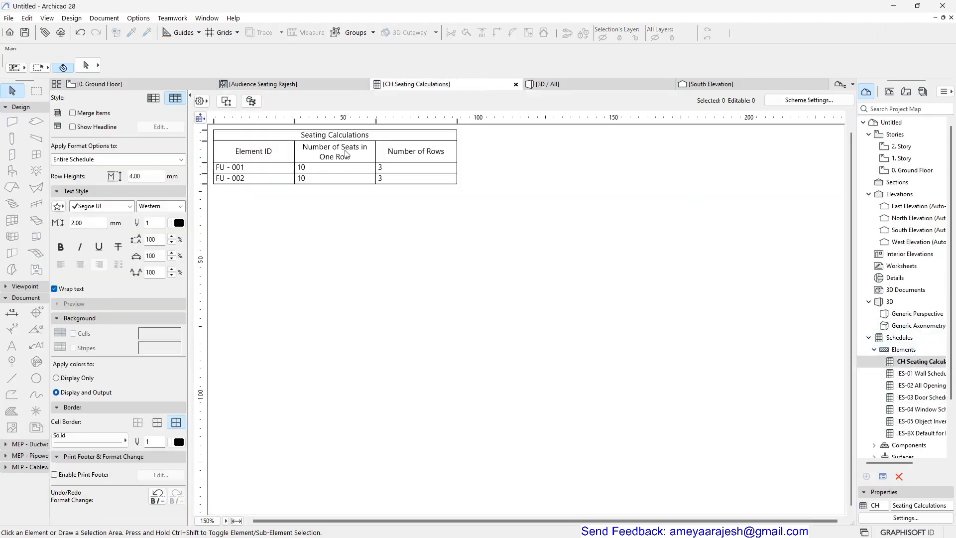
click(804, 102)
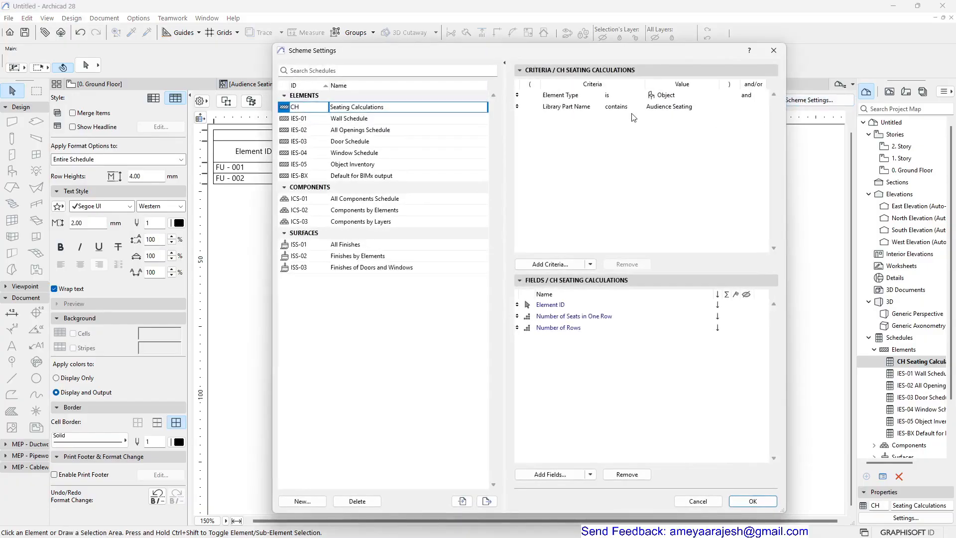
click(663, 110)
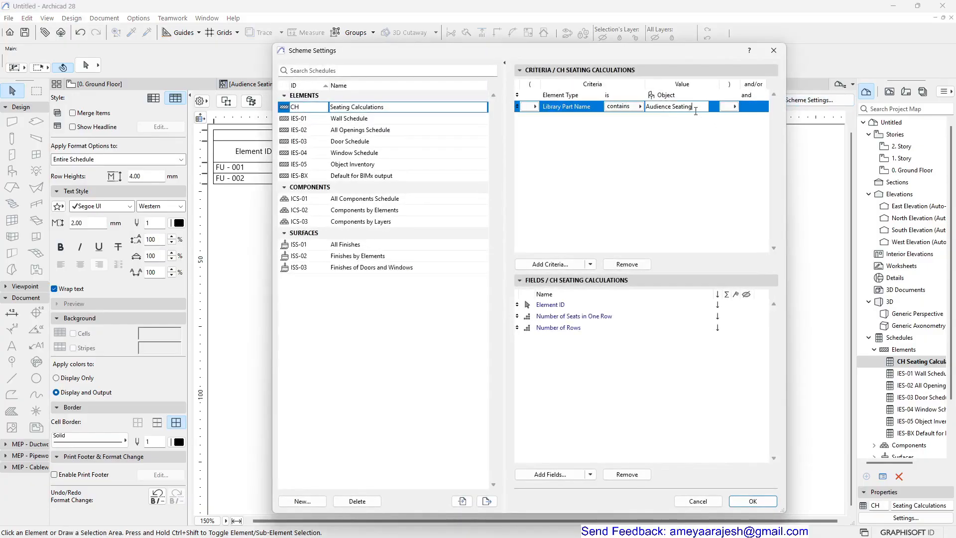
text(Rajesh)
click(753, 501)
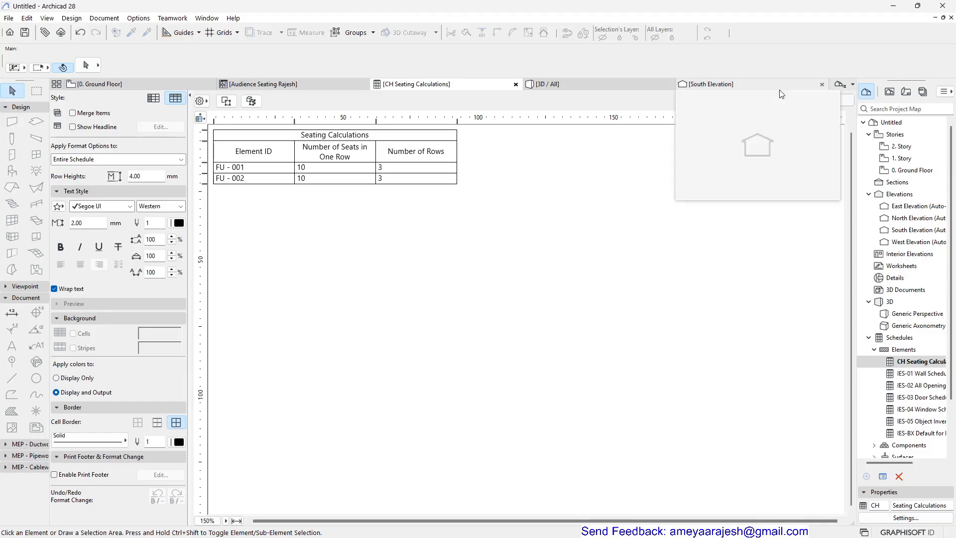
- Open the additional object parameters selection for the fields of the Seating Calculations scheme
click(845, 102)
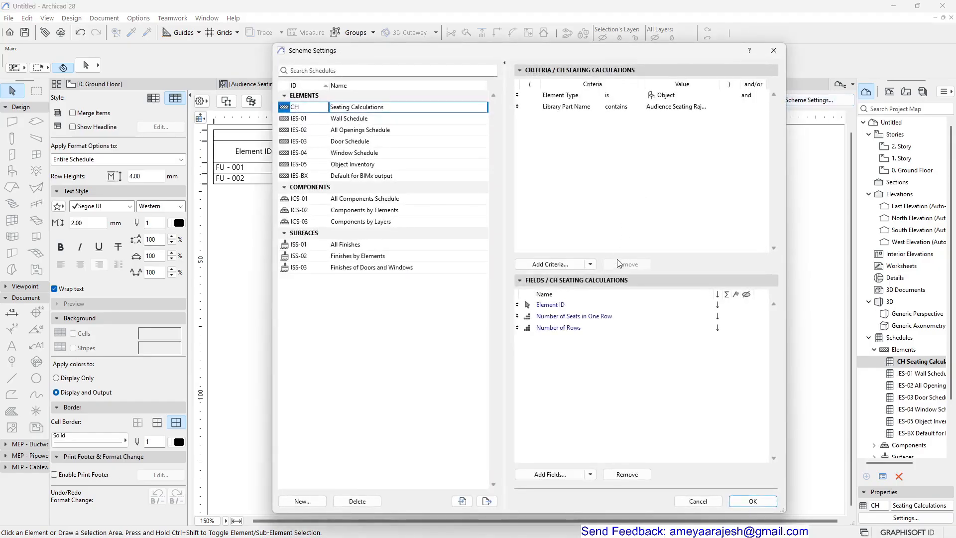
click(591, 475)
click(557, 498)
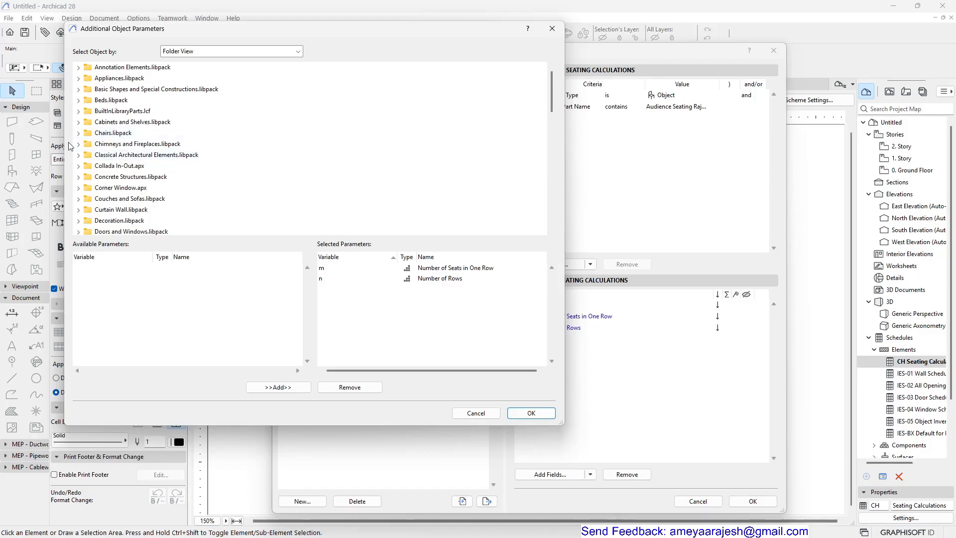
scroll(79, 167, down, 4)
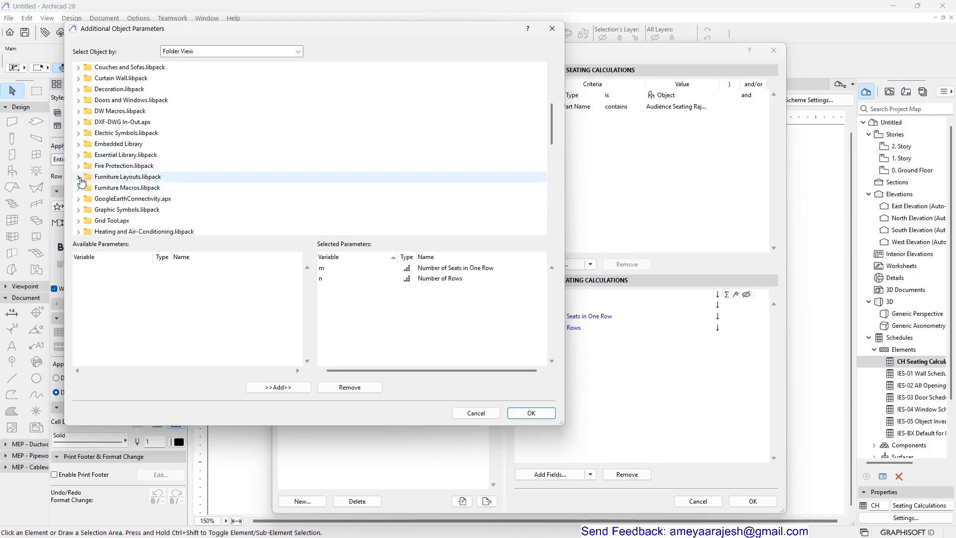
click(80, 177)
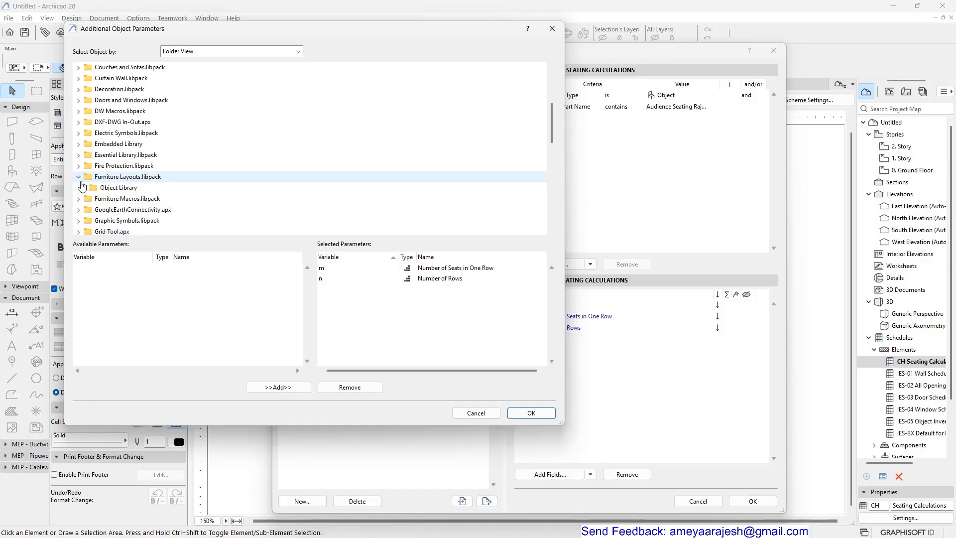
click(84, 188)
click(89, 199)
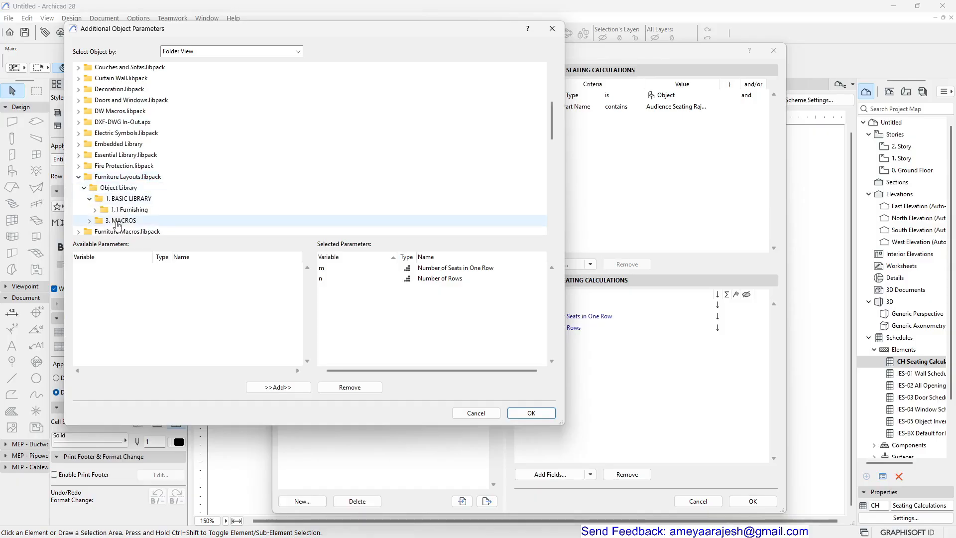
click(95, 209)
click(103, 222)
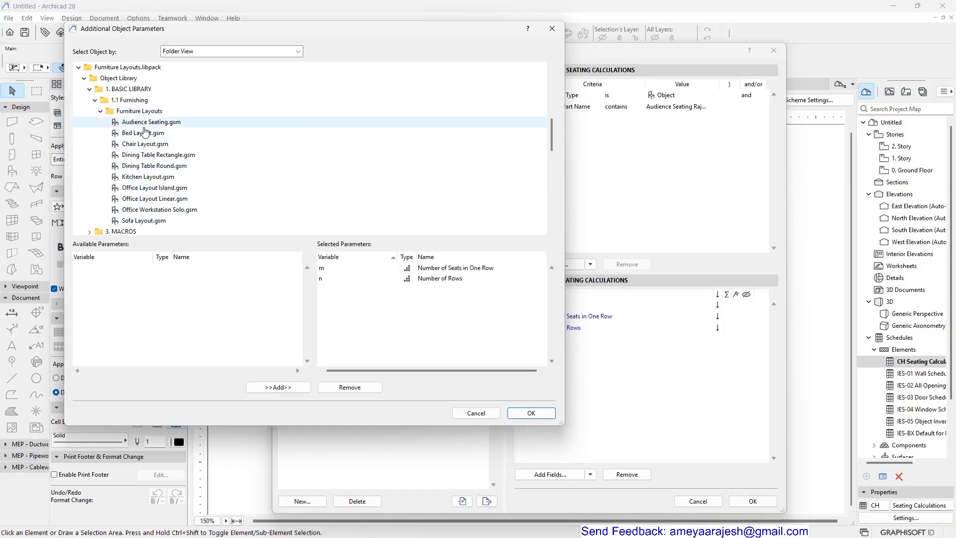
scroll(144, 132, up, 8)
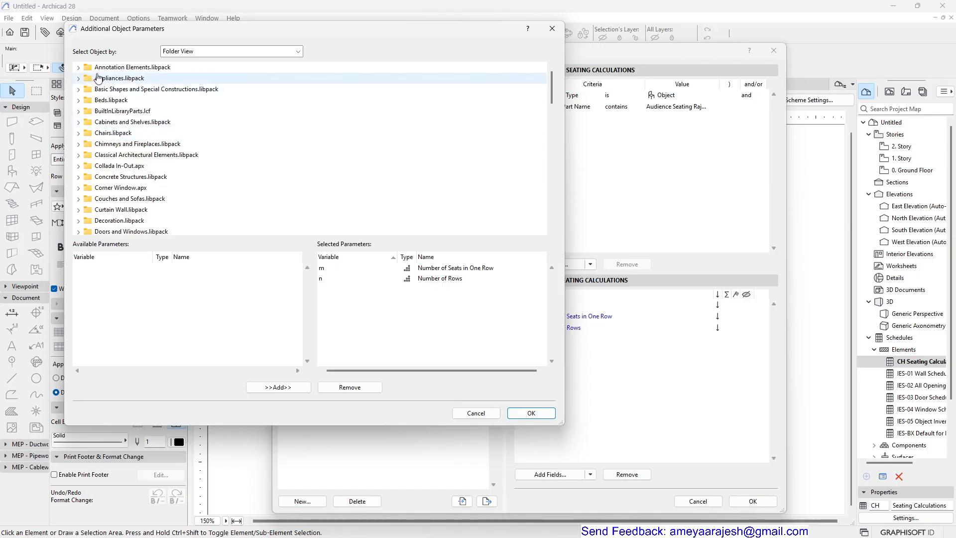
scroll(175, 123, down, 6)
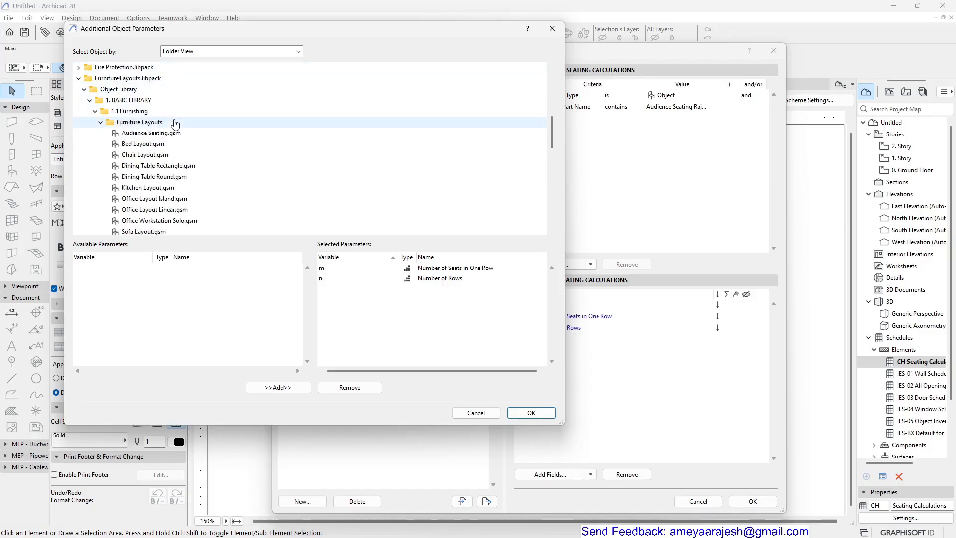
scroll(176, 124, down, 8)
scroll(176, 126, up, 8)
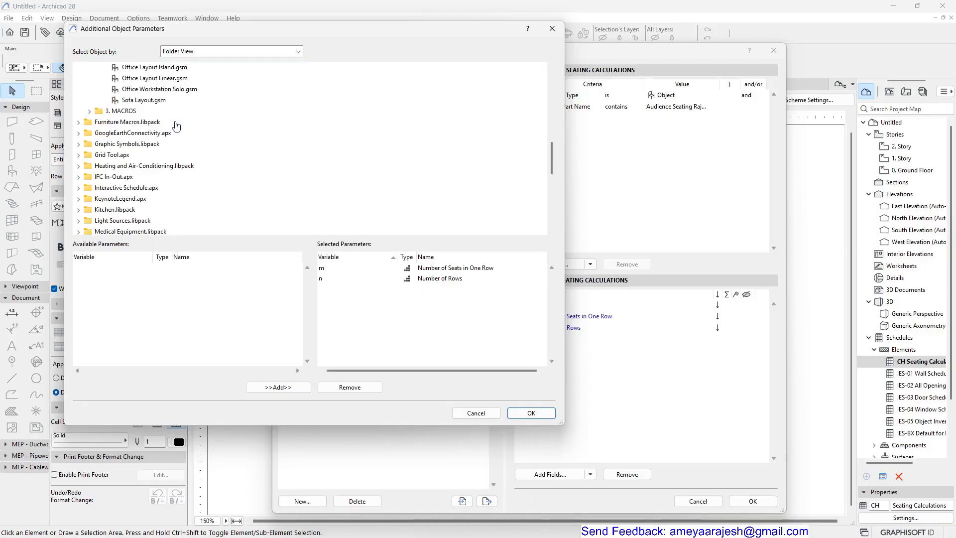
- Add the Total Seats parameter of the customized Audience Seating object in the Embedded Library as a schedule field
scroll(169, 125, up, 5)
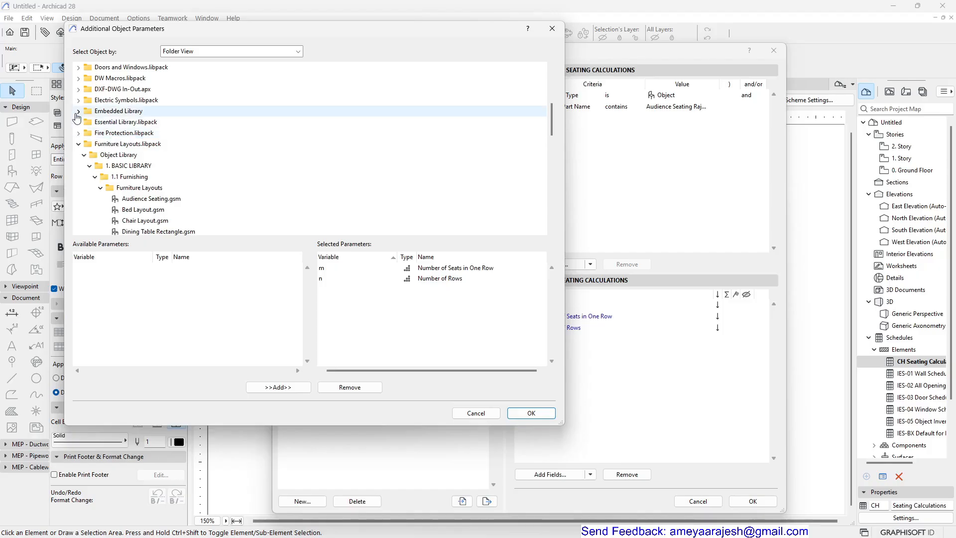
click(78, 111)
click(111, 123)
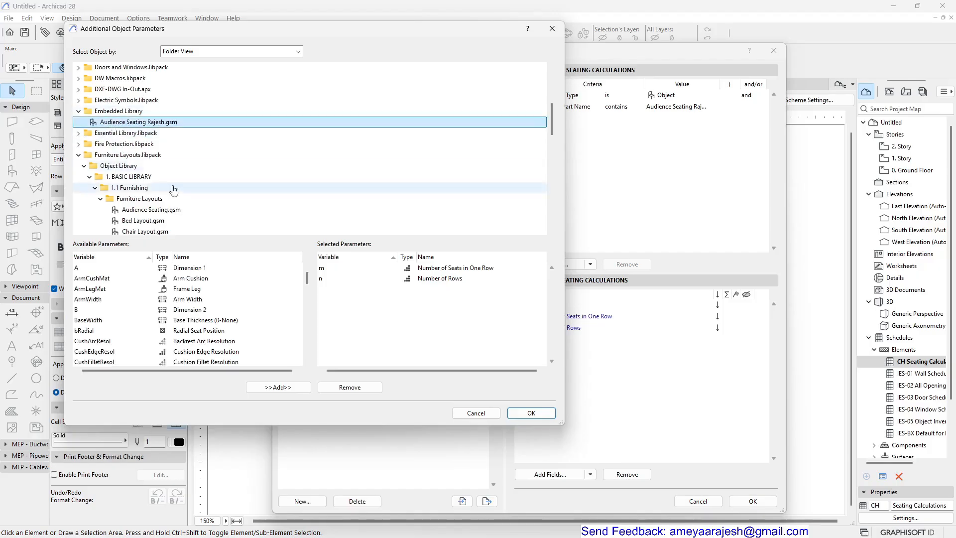
drag(307, 281, 309, 370)
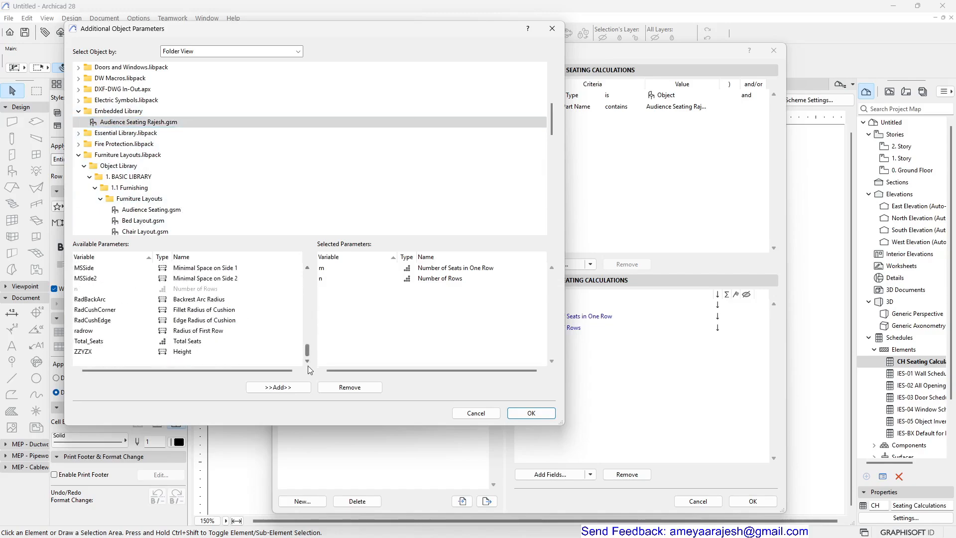
double_click(93, 345)
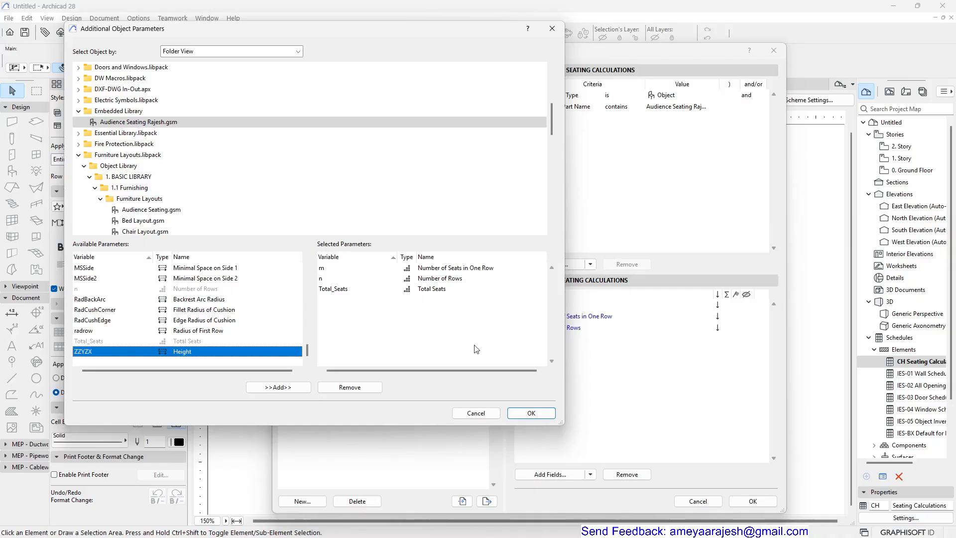
click(531, 413)
- Turn on the sum for the Total Seats field and apply the scheme settings
click(620, 339)
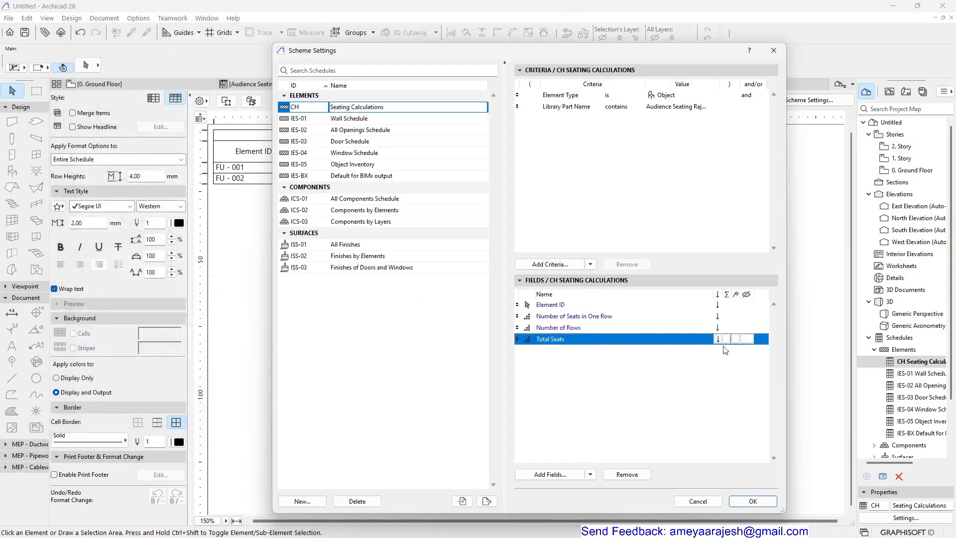
click(726, 339)
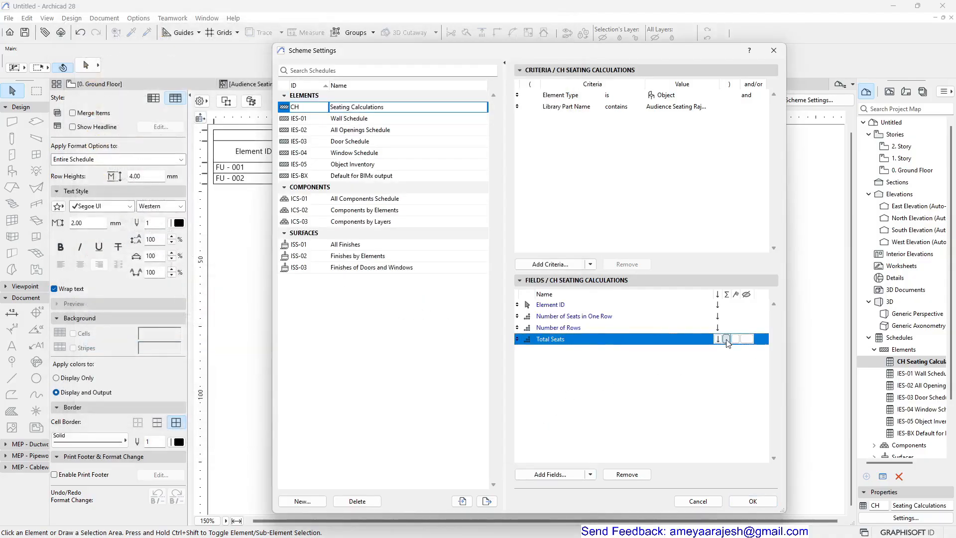
click(753, 501)
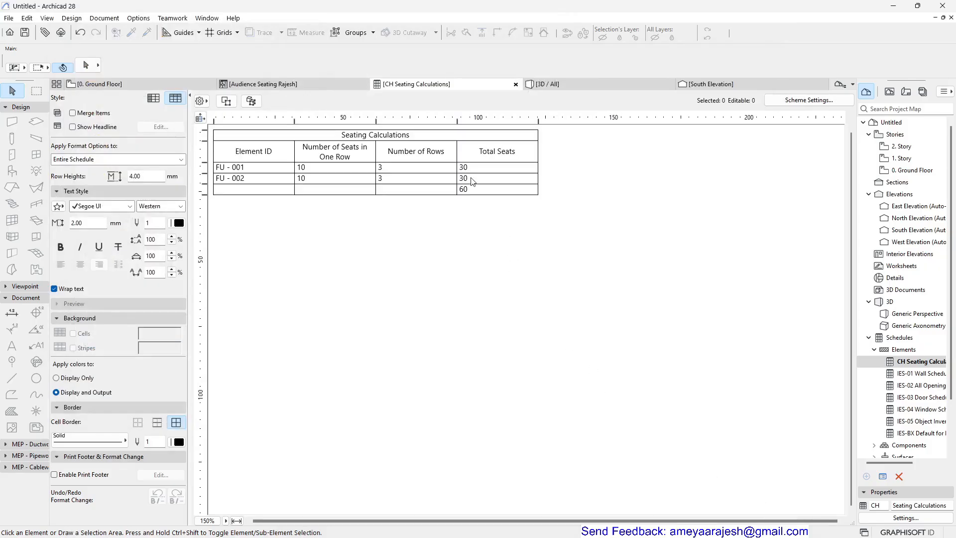
- In the schedule, set Number of Seats in One Row to 8 for FU - 001 and 12 for FU - 002
click(309, 167)
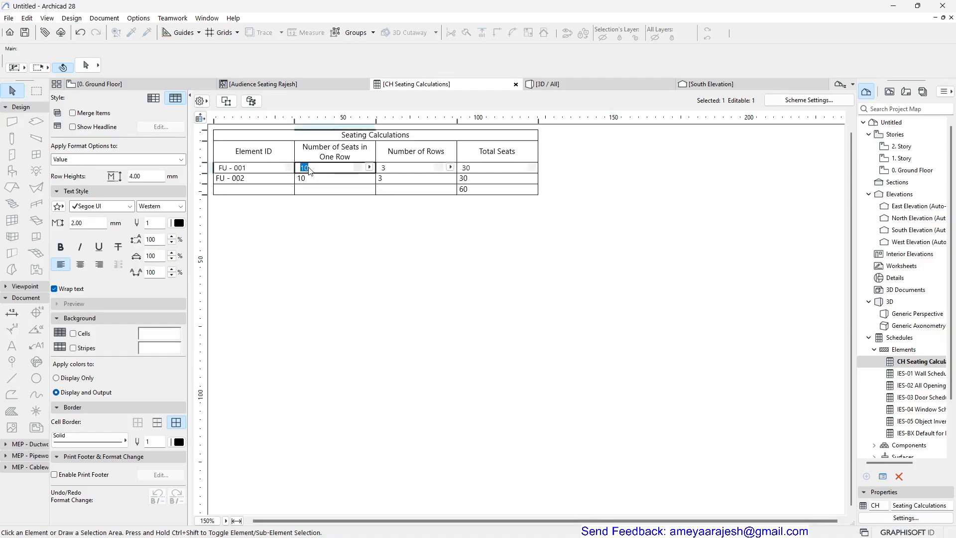
text(8)
click(347, 179)
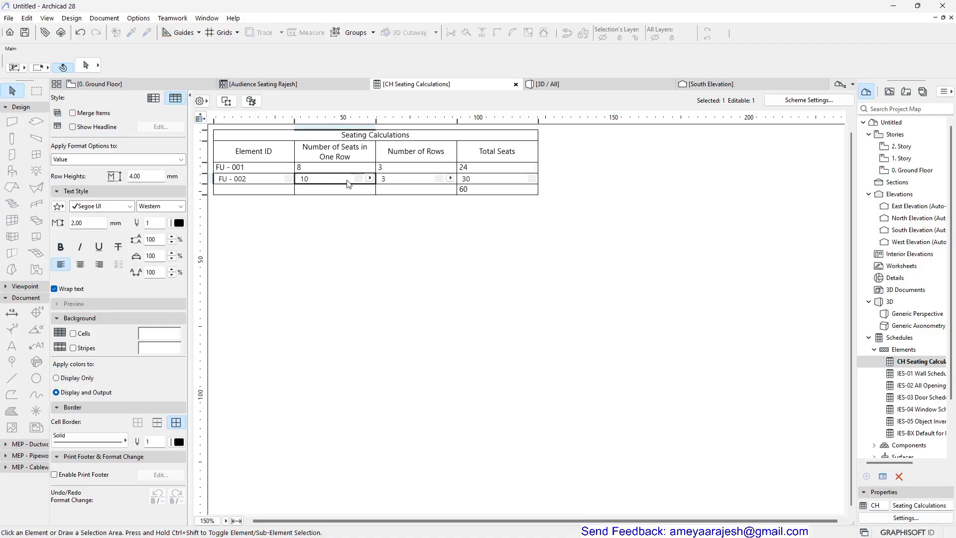
text(12)
click(283, 222)
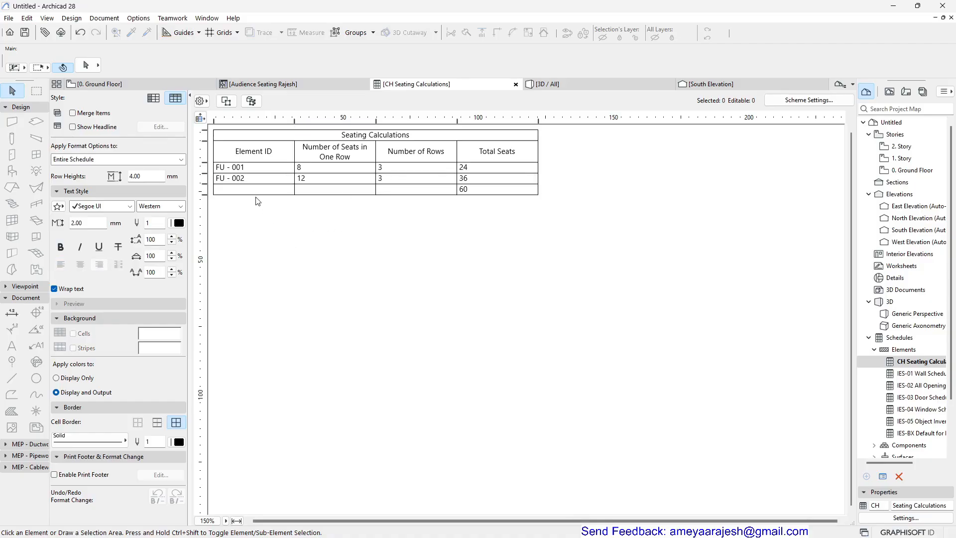
- Set Number of Rows to 5 for FU - 002 and check the ground floor seating before returning to the schedule
click(386, 178)
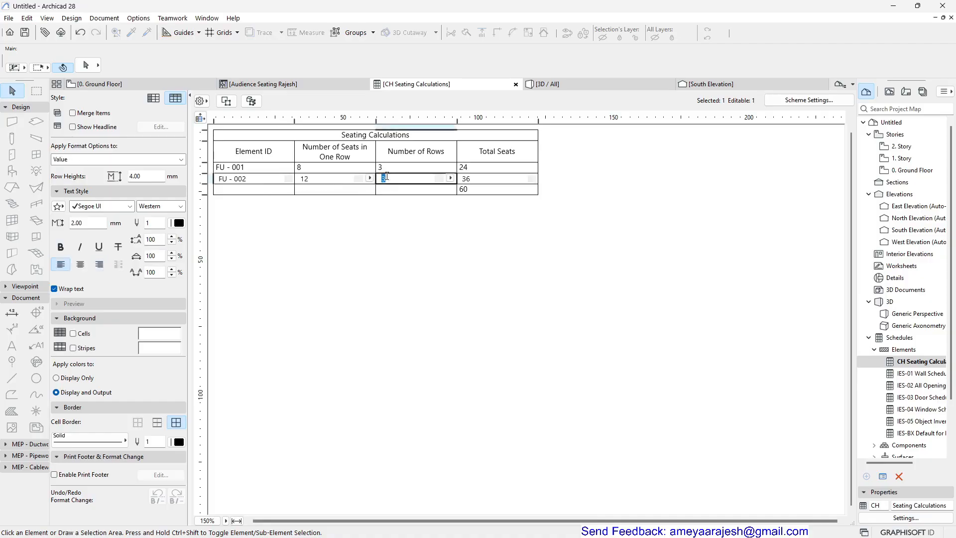
text(5)
click(388, 222)
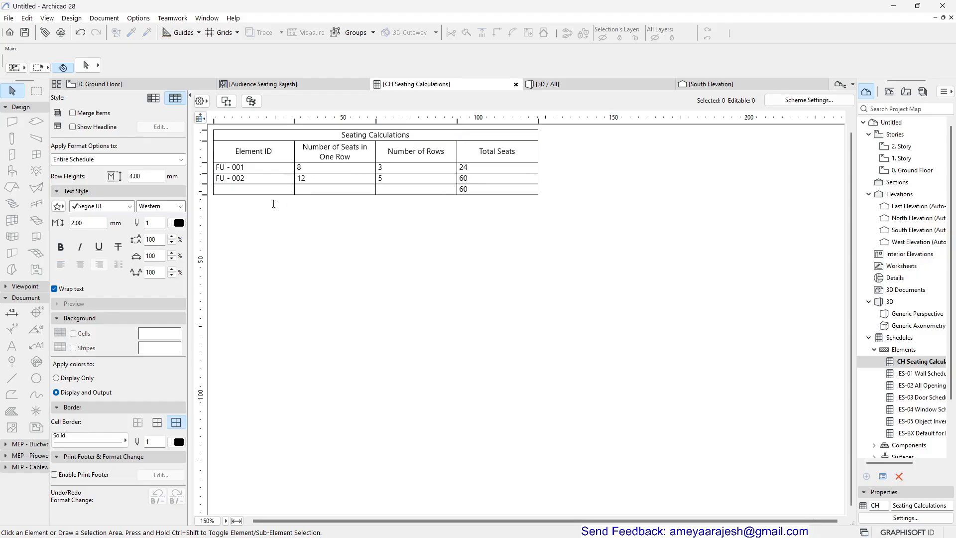
click(123, 85)
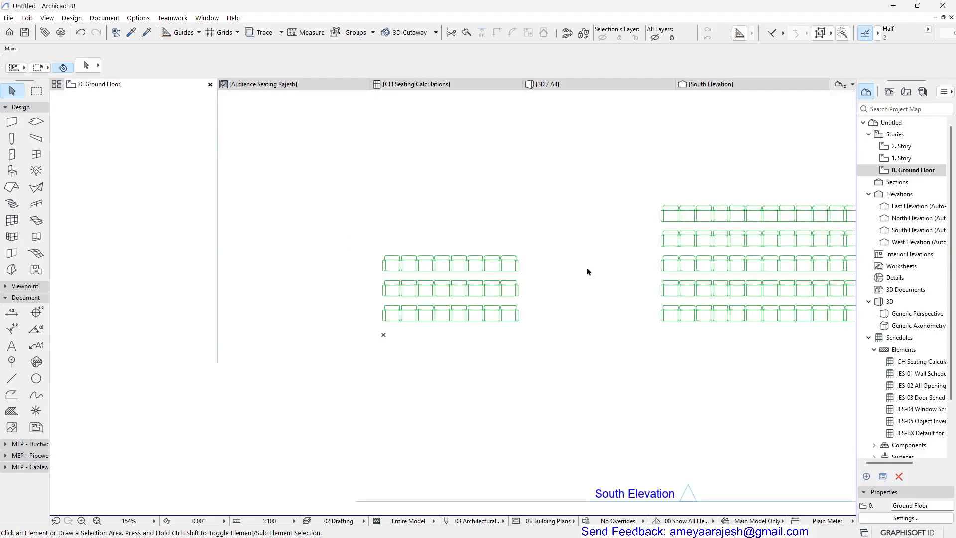
click(419, 85)
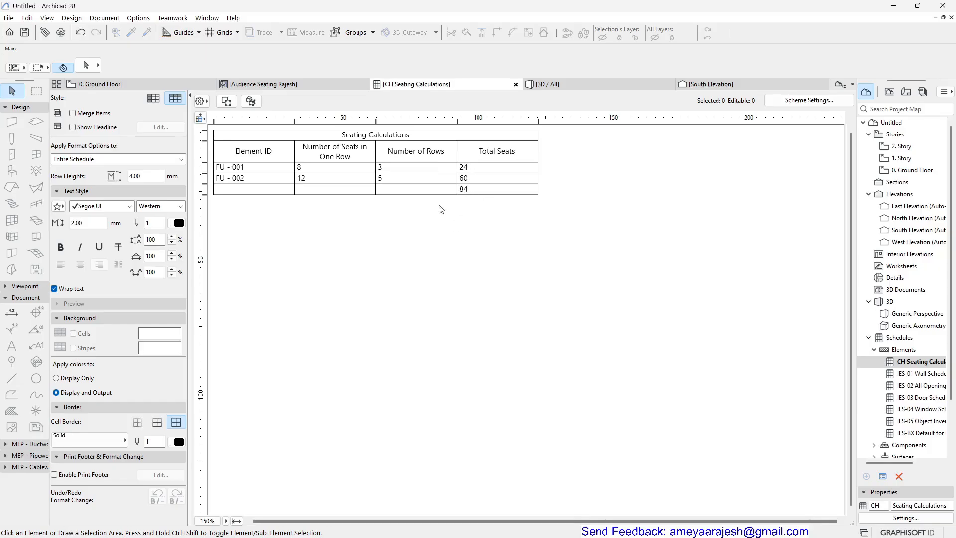
- On the ground floor, move the five-row seating object horizontally closer to the three-row one, leaving a small gap between them
click(145, 86)
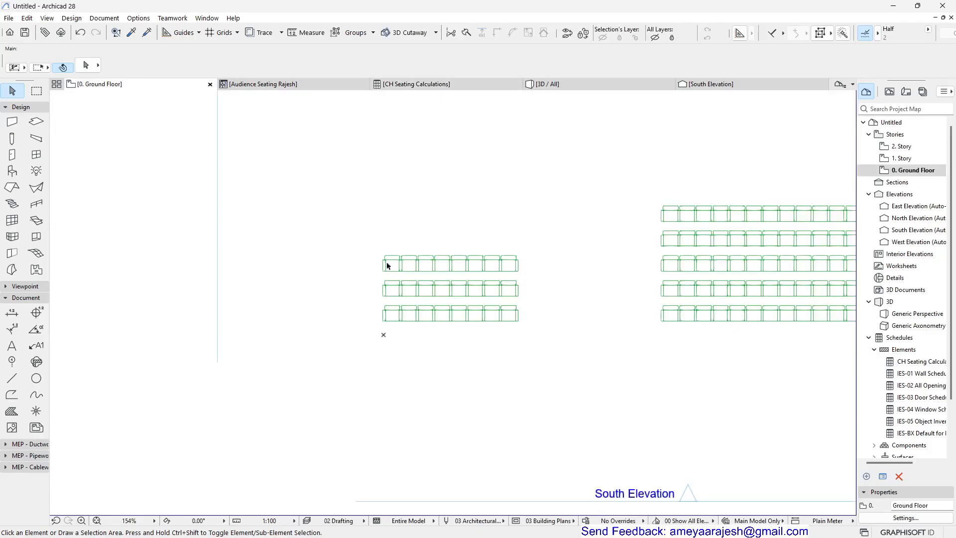
drag(722, 306, 647, 356)
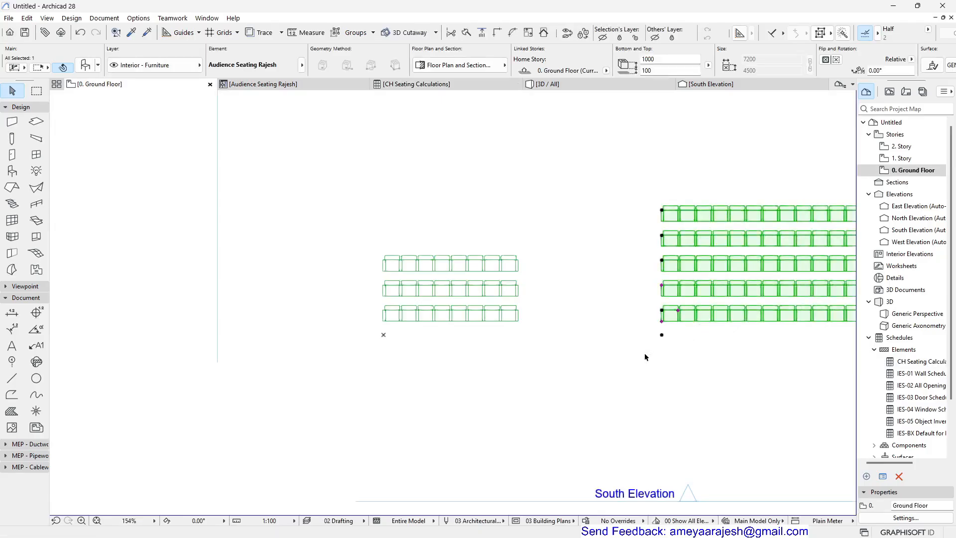
key(ctrl+d)
click(661, 335)
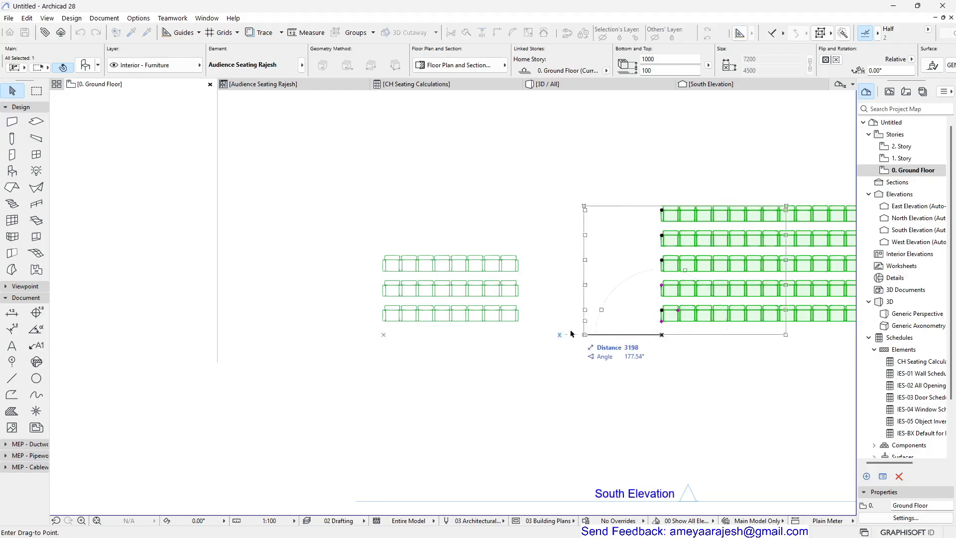
click(552, 334)
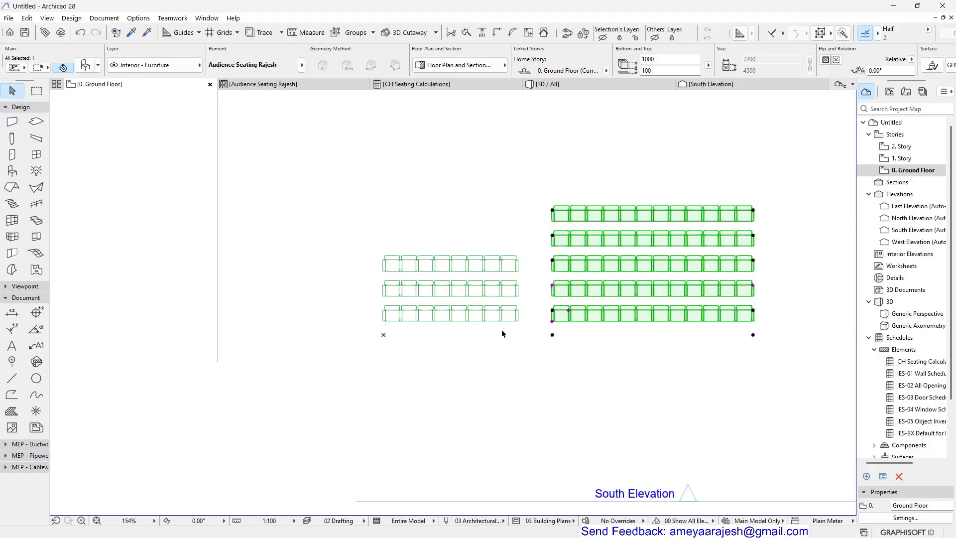
- Try the Staggered Rows seat arrangement on the five-row seating object, looking at its layout type options too, and discard the settings
scroll(584, 353, down, 1)
middle_drag(479, 343, 363, 346)
click(91, 69)
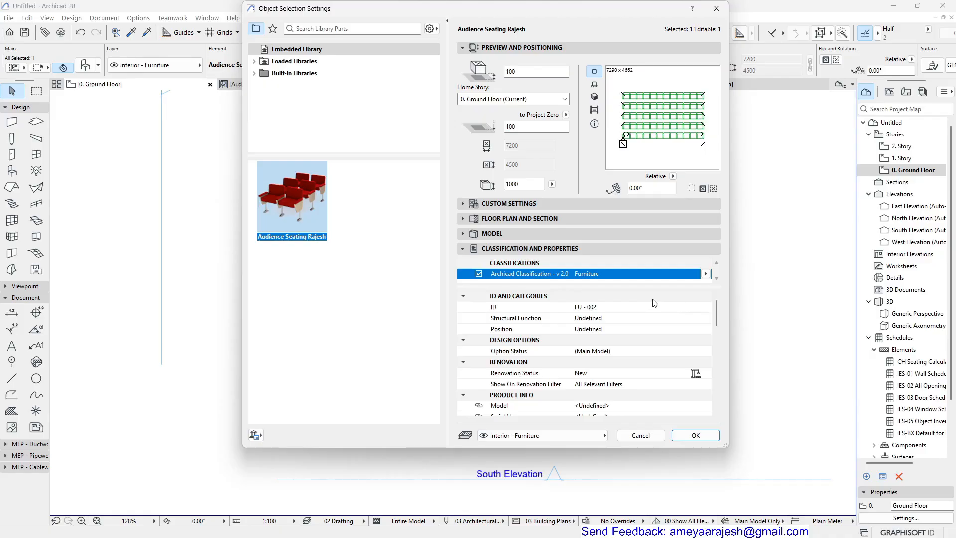
click(464, 204)
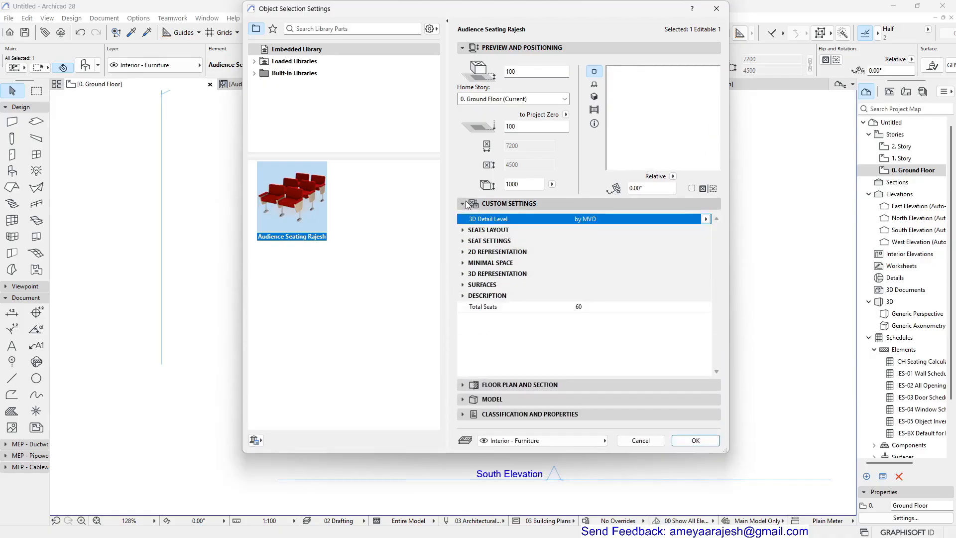
click(463, 230)
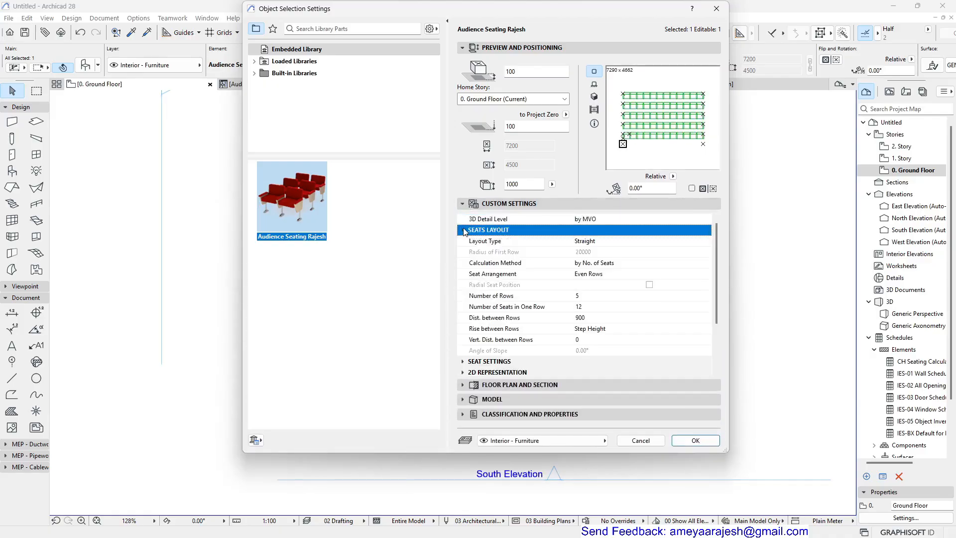
click(613, 243)
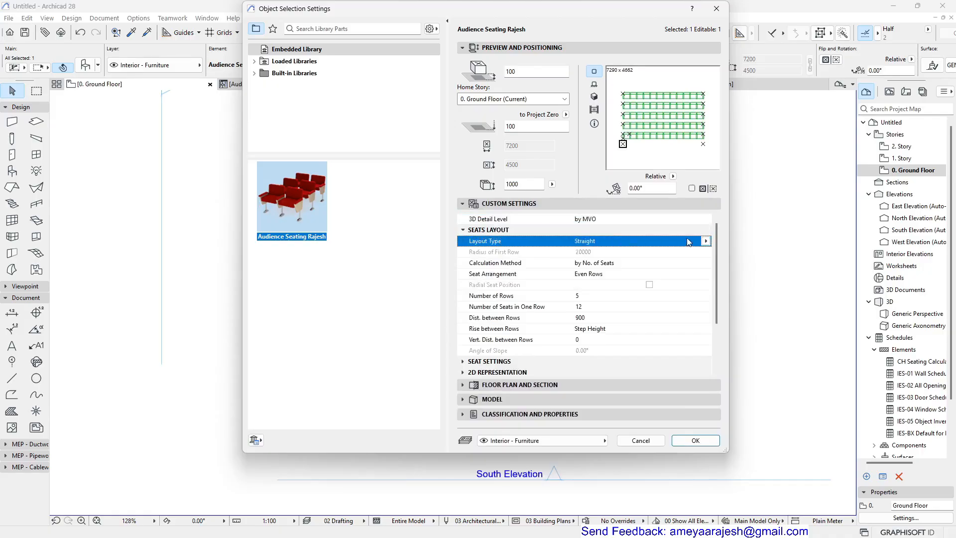
click(705, 242)
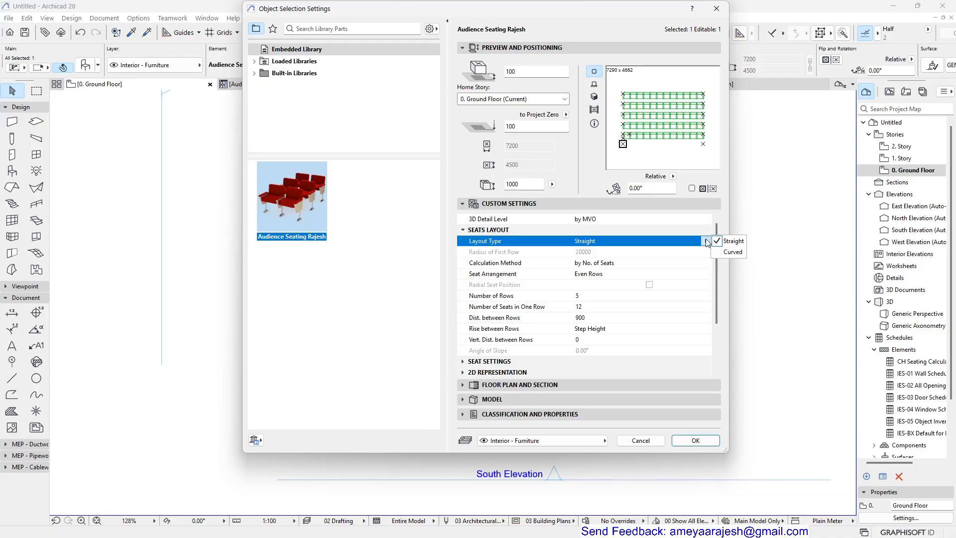
click(633, 276)
click(631, 275)
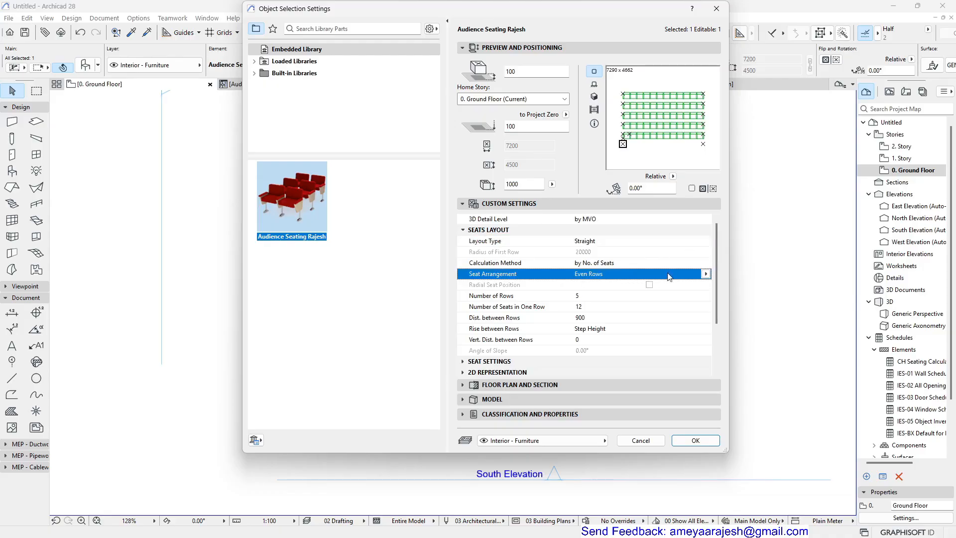
click(705, 274)
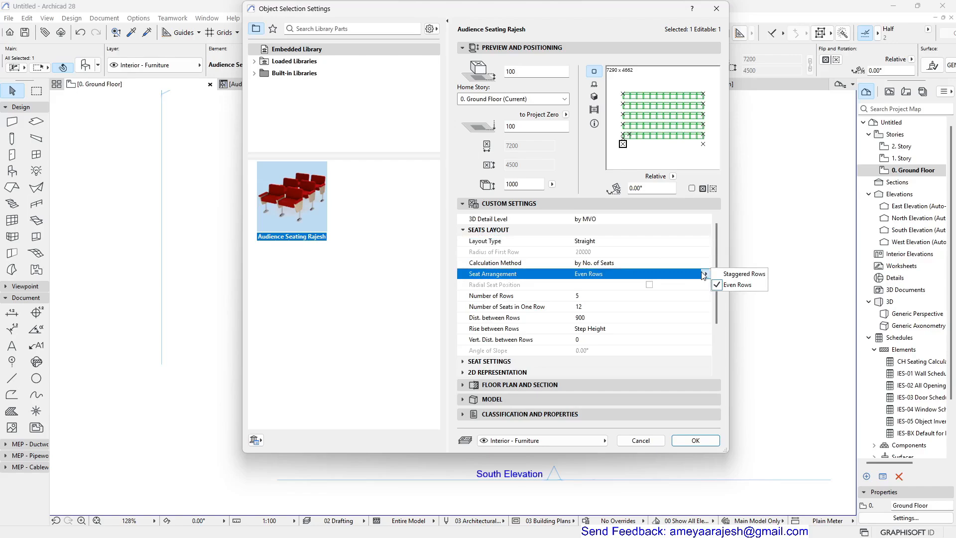
click(734, 277)
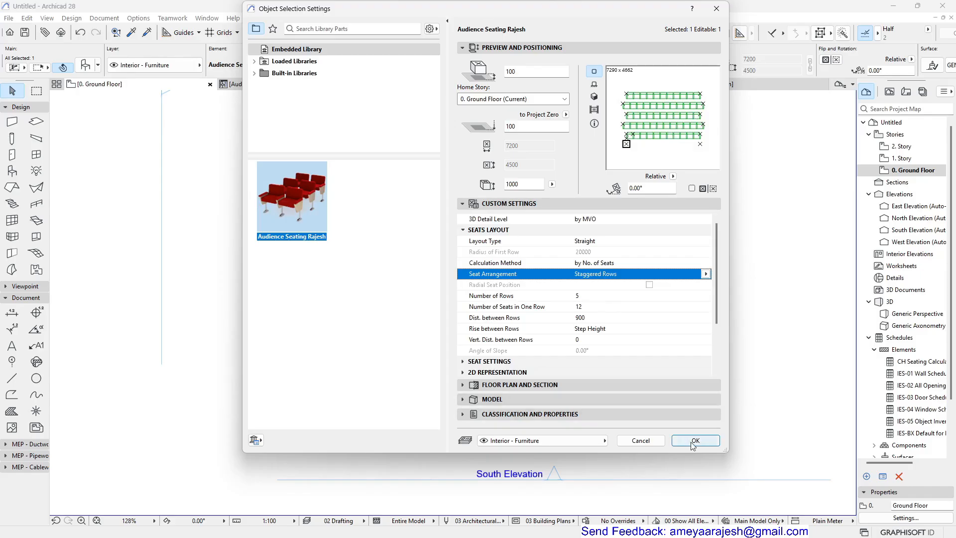
click(647, 441)
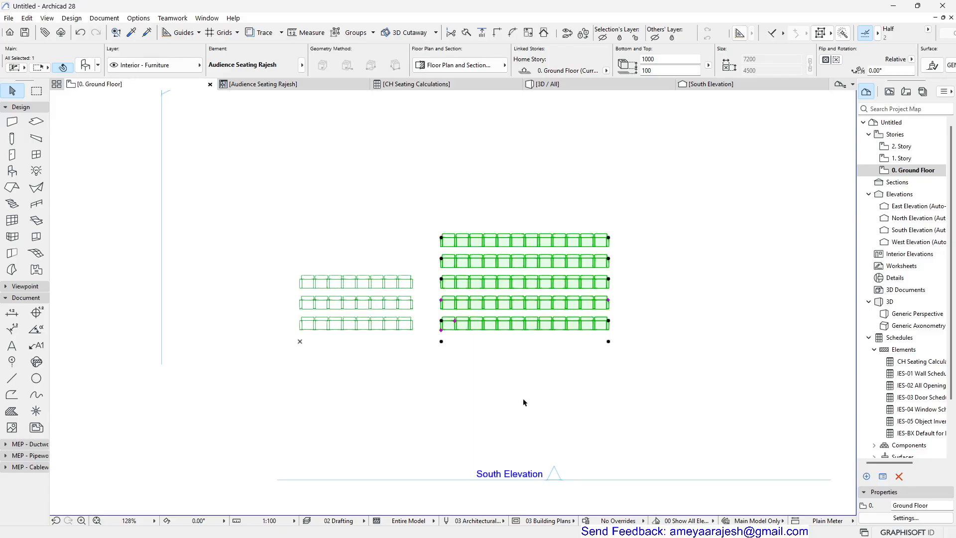
- Review the Total_Seats formula in the object's parameter script, the Seating Calculations schedule and the ground floor plan
click(312, 84)
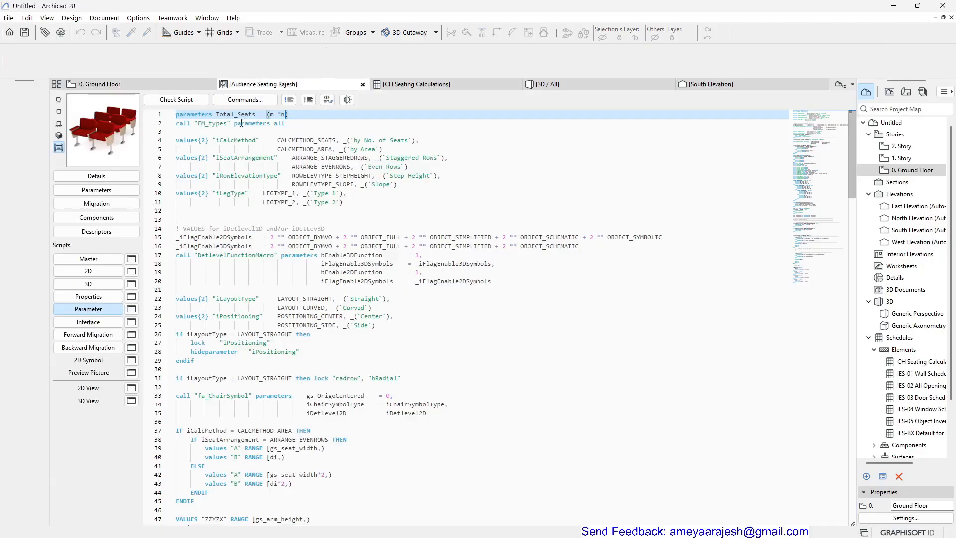
click(401, 84)
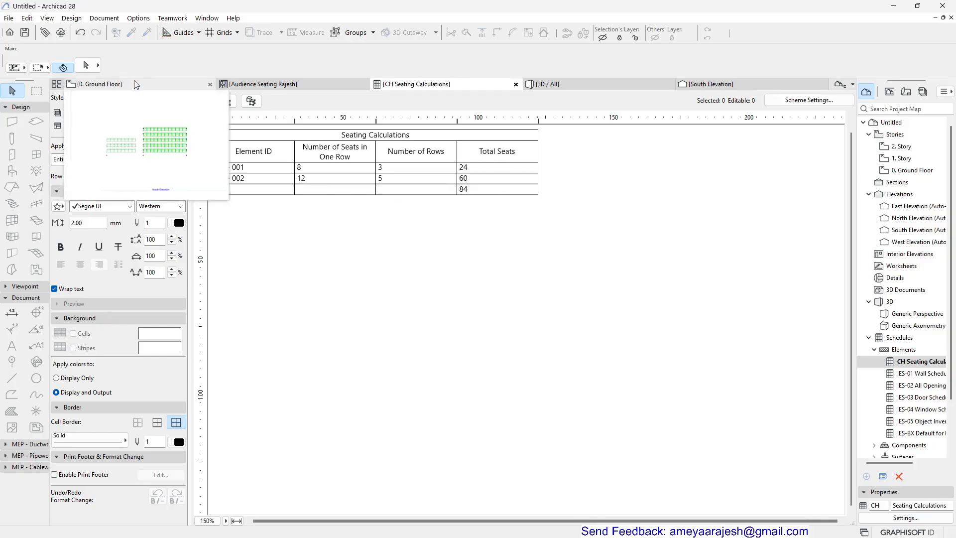
mouse_move(133, 80)
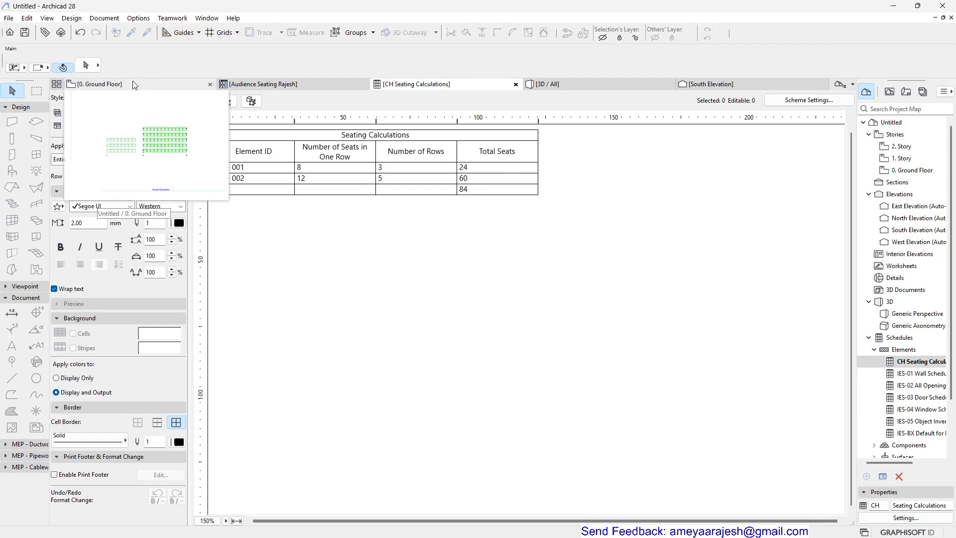
click(133, 83)
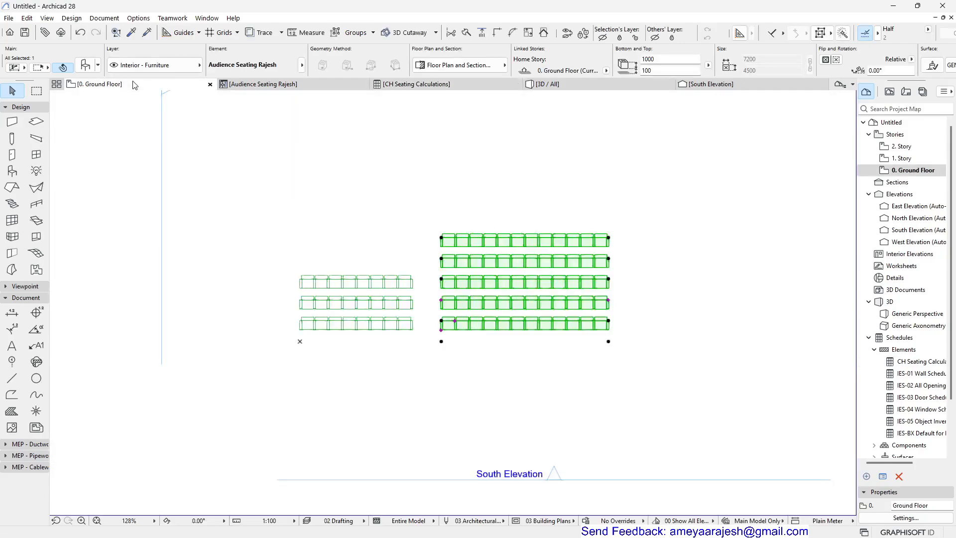